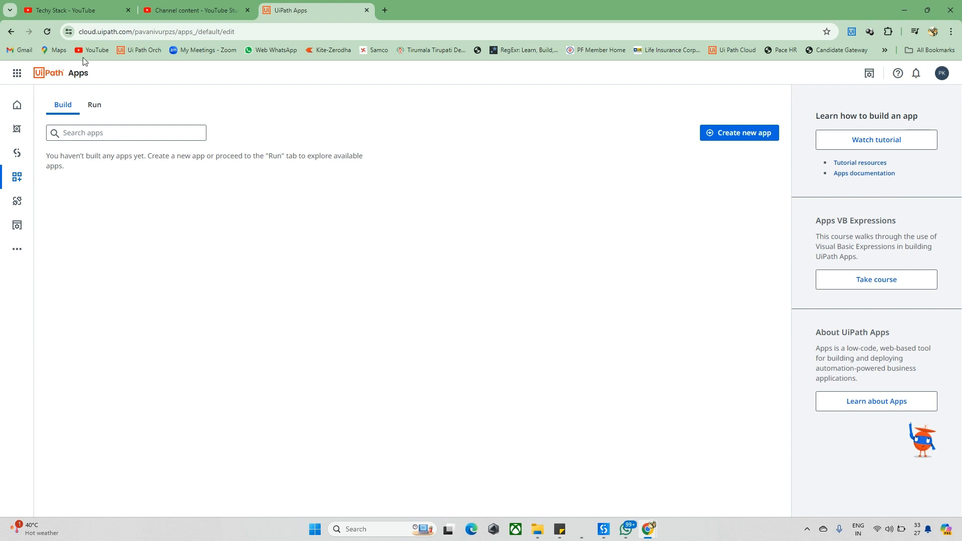
Look over the Apps service's navigation and its Run view, and return to the Build view
click(24, 73)
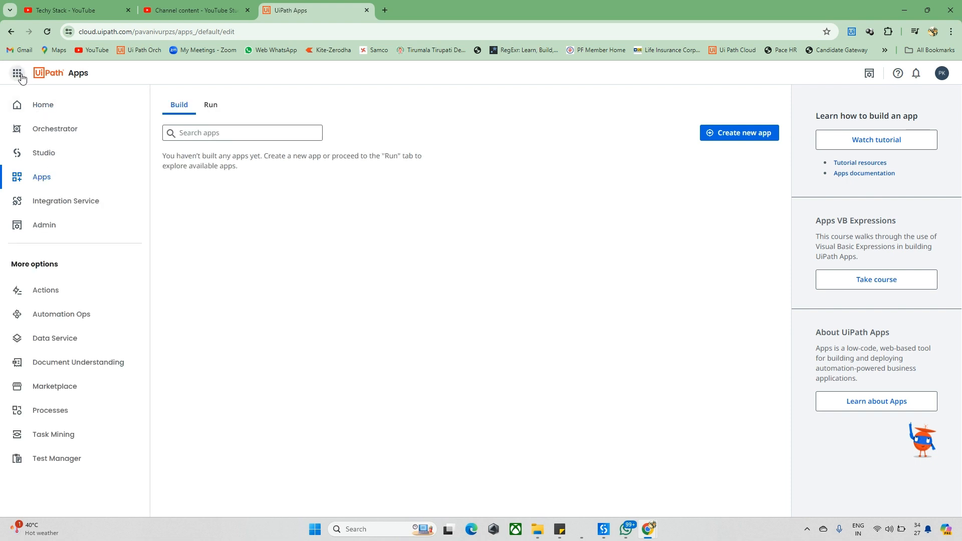
click(20, 75)
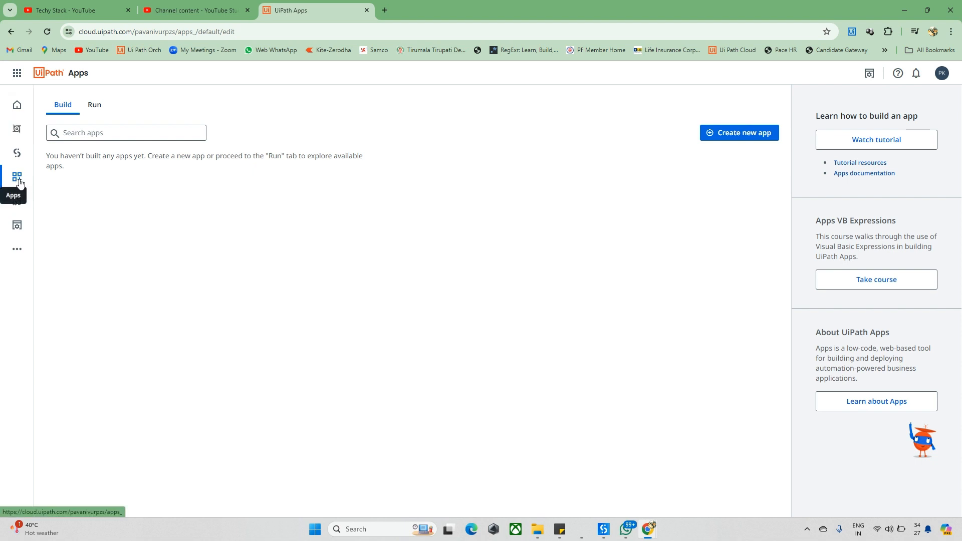
click(17, 73)
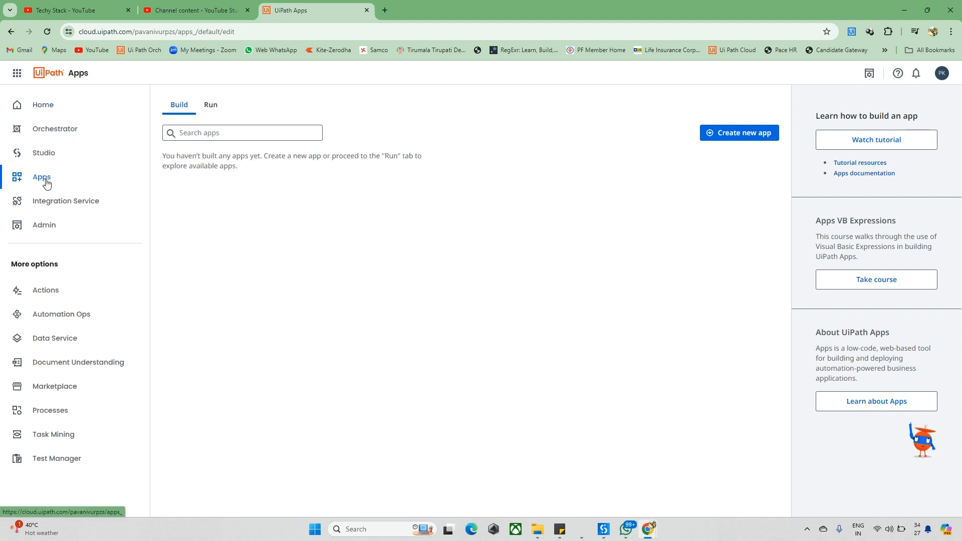
click(45, 183)
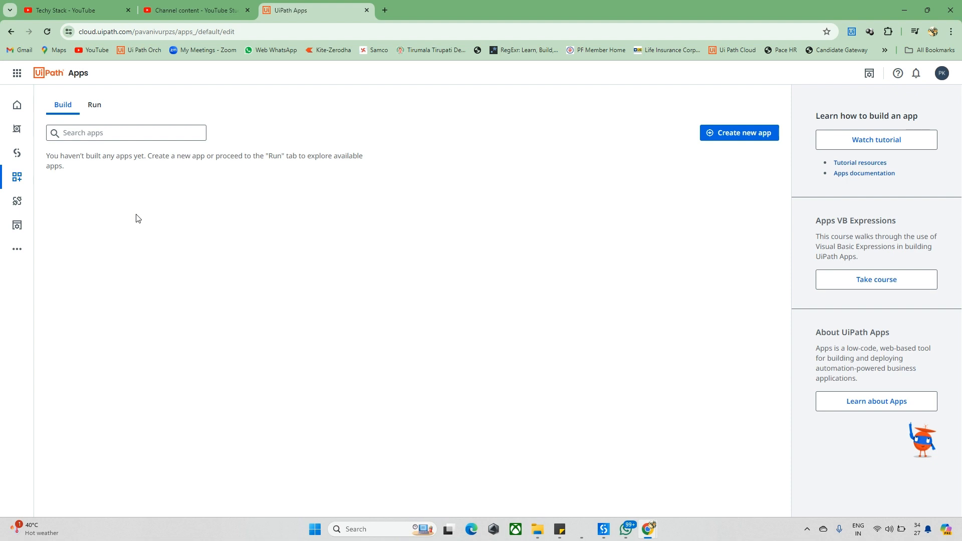
click(93, 107)
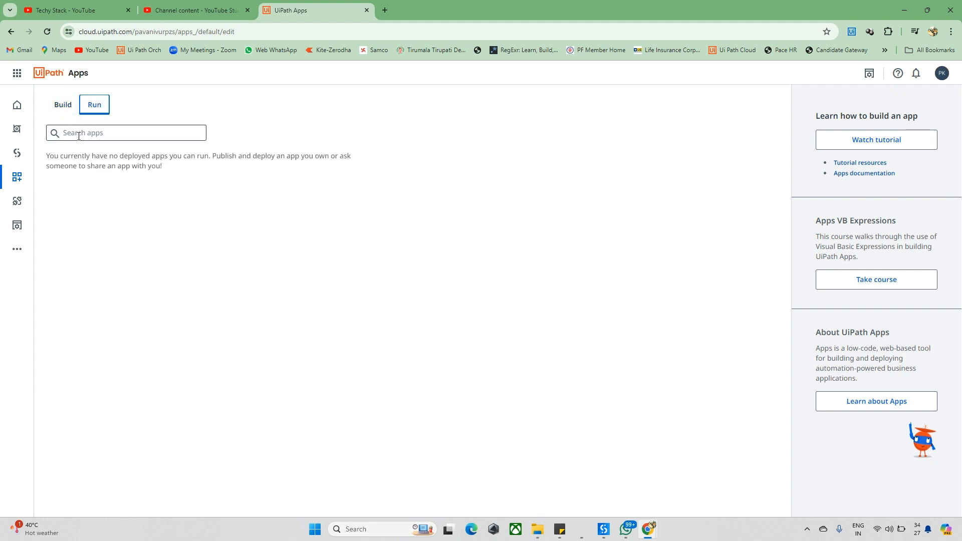
click(62, 109)
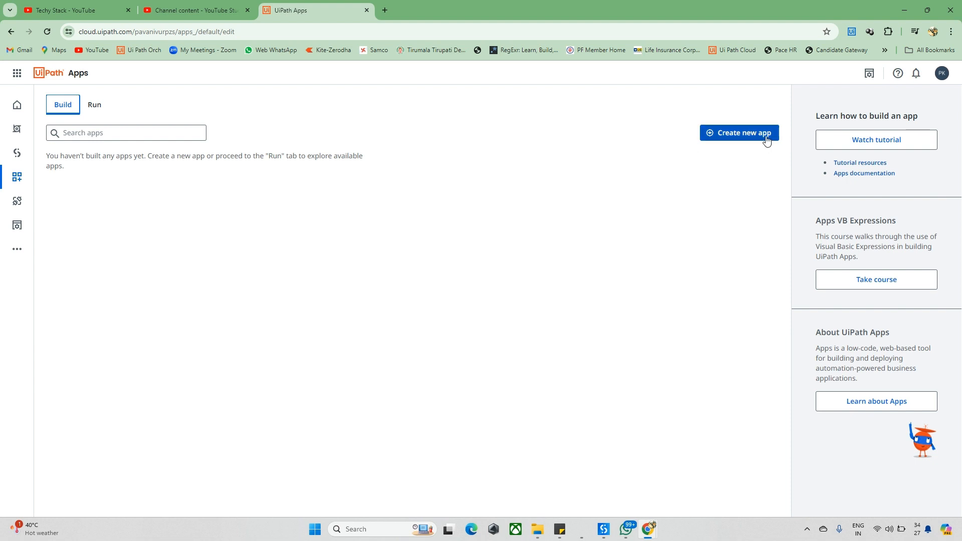
Create a new app named "Test Application" with VB as the expression language
click(747, 139)
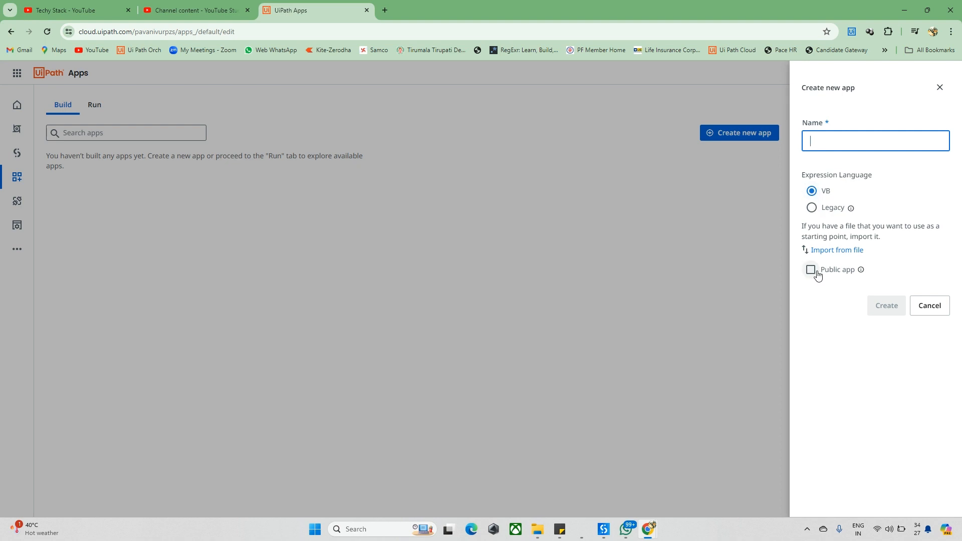
click(841, 146)
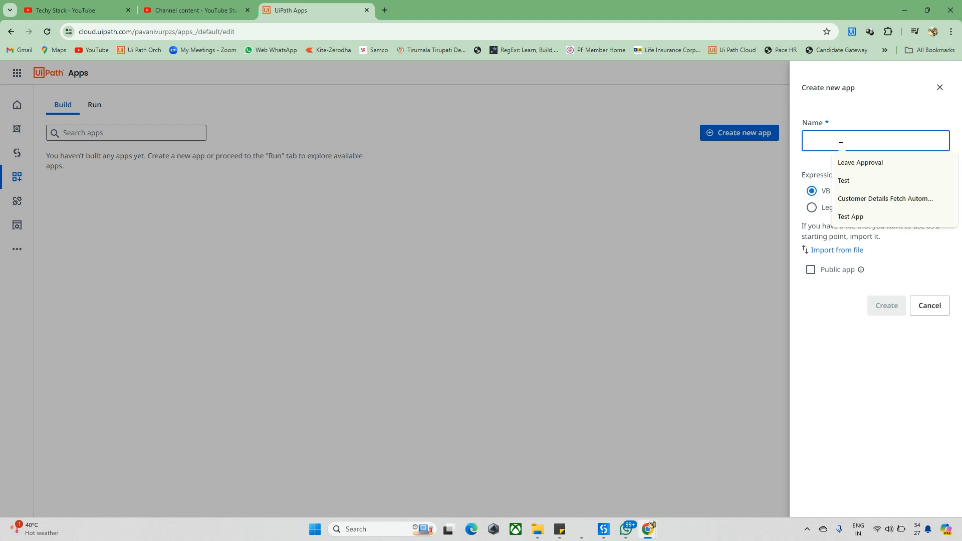
text(Test App)
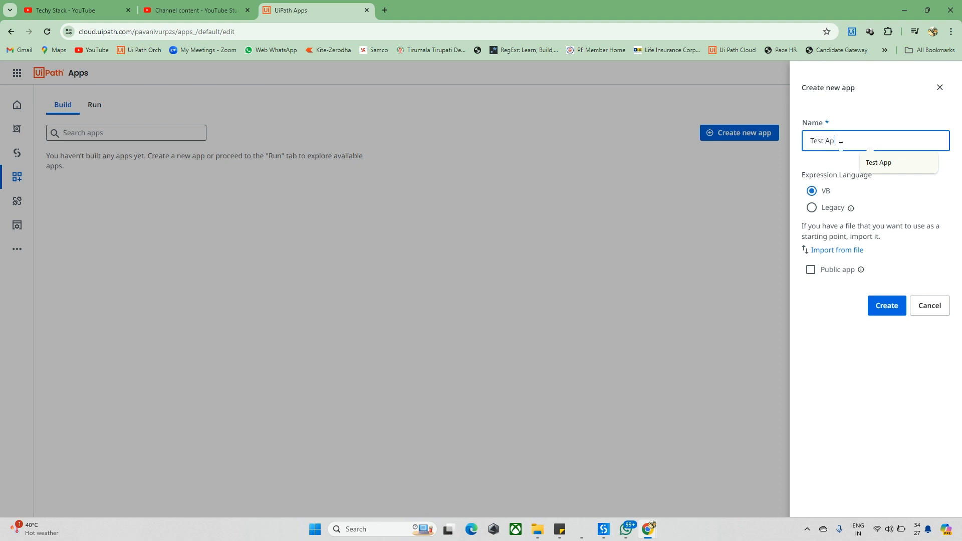
text(lication)
click(884, 305)
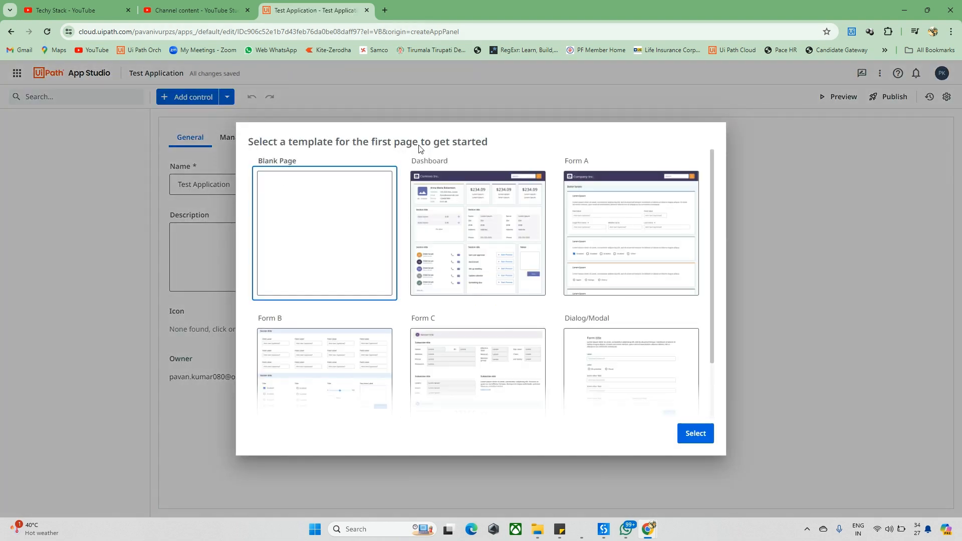
Start the first page from the Blank Page template and preview the empty app
scroll(419, 272, down, 2)
scroll(493, 319, up, 2)
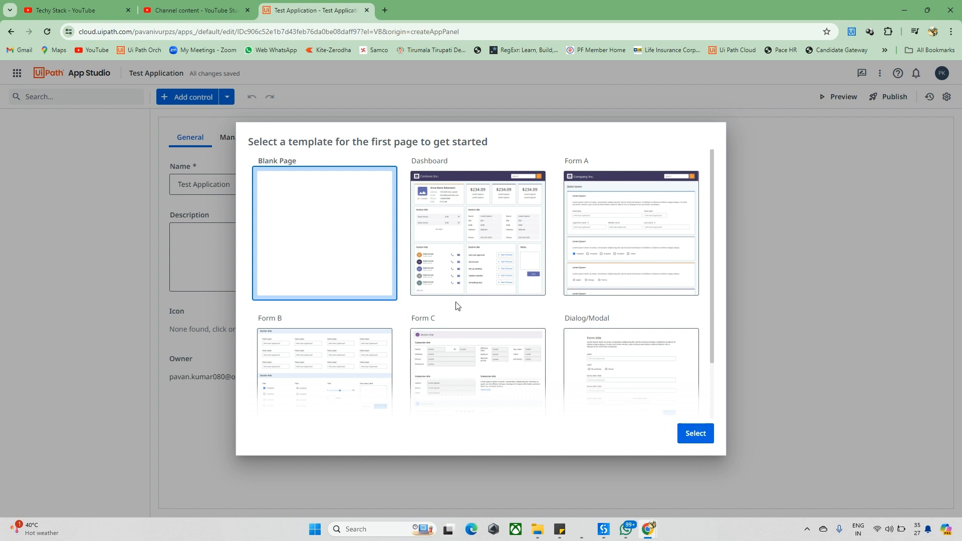
click(678, 434)
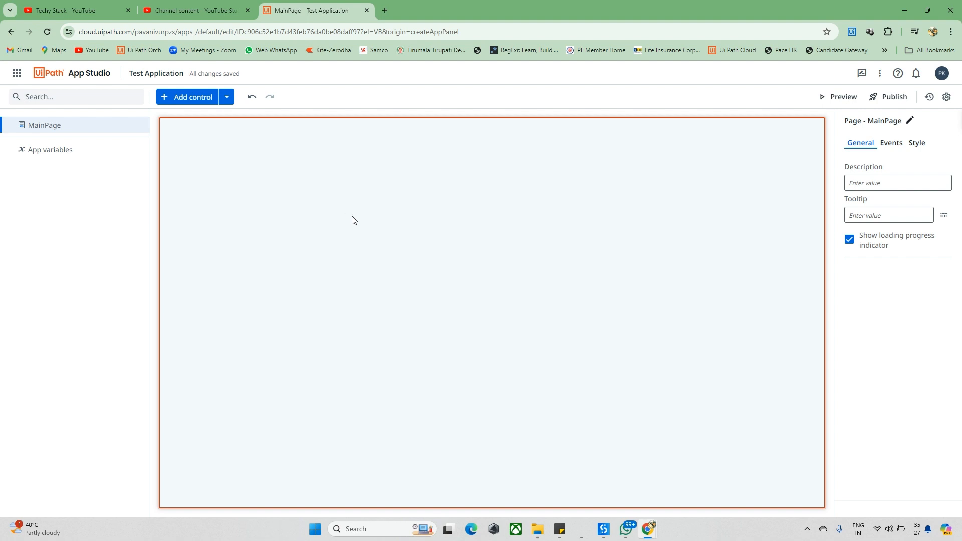
click(836, 101)
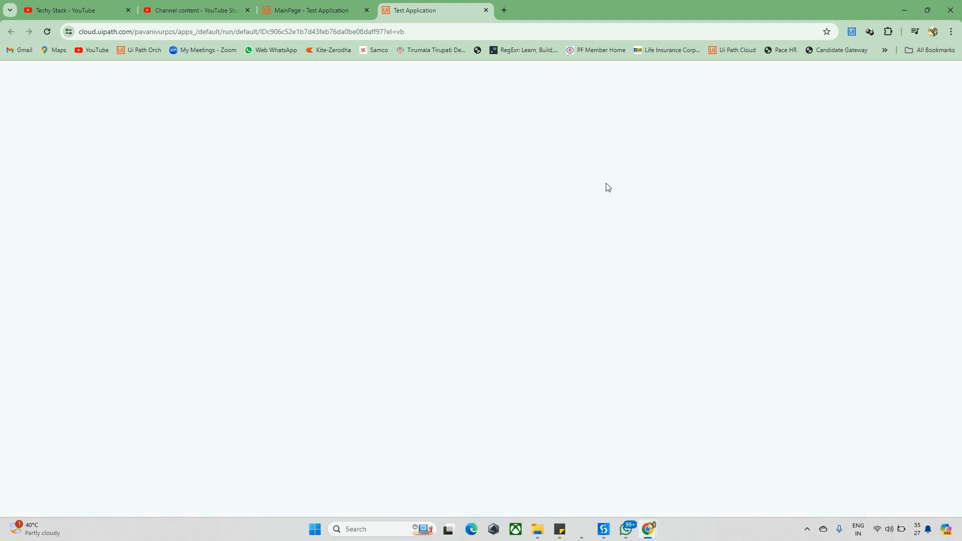
click(487, 11)
Add a Button control to MainPage and preview the app with it
click(209, 98)
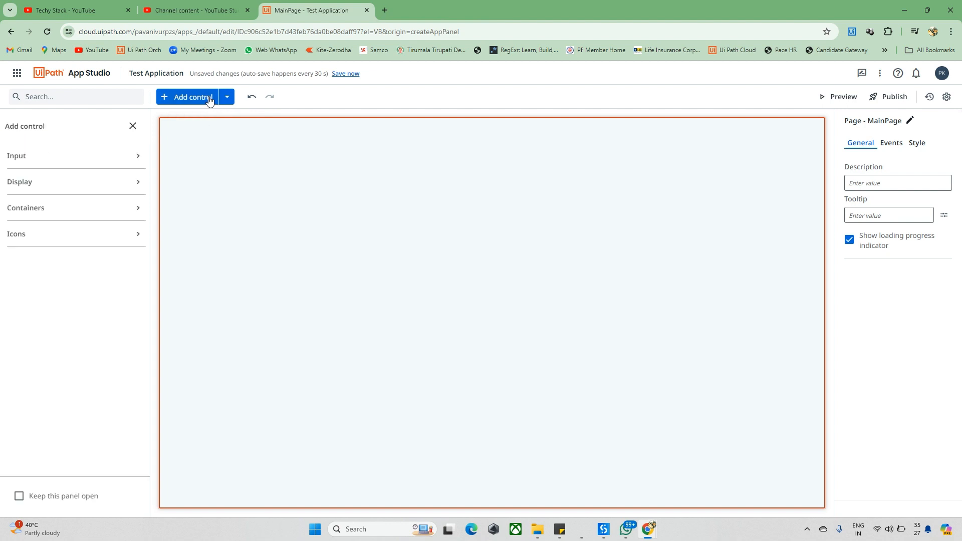
click(42, 161)
drag(40, 207, 262, 213)
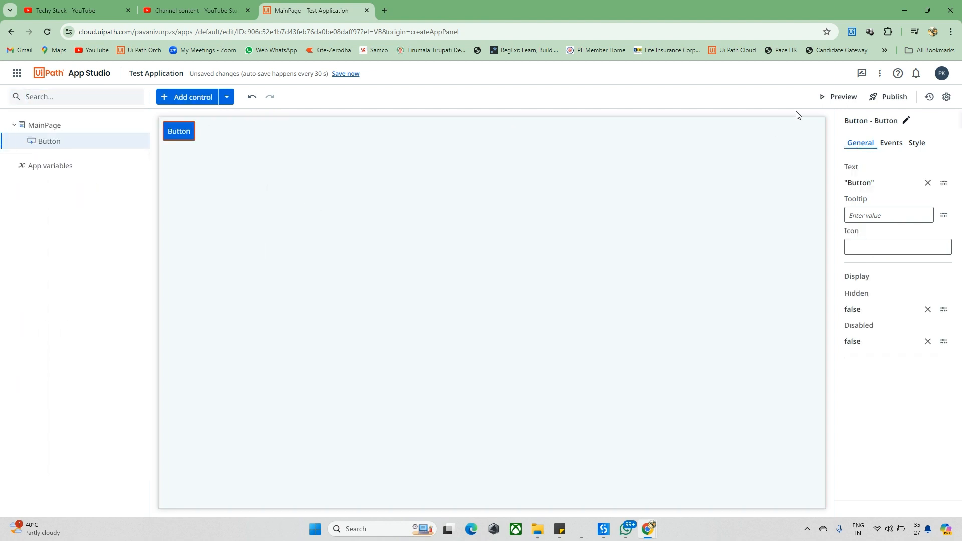
click(840, 99)
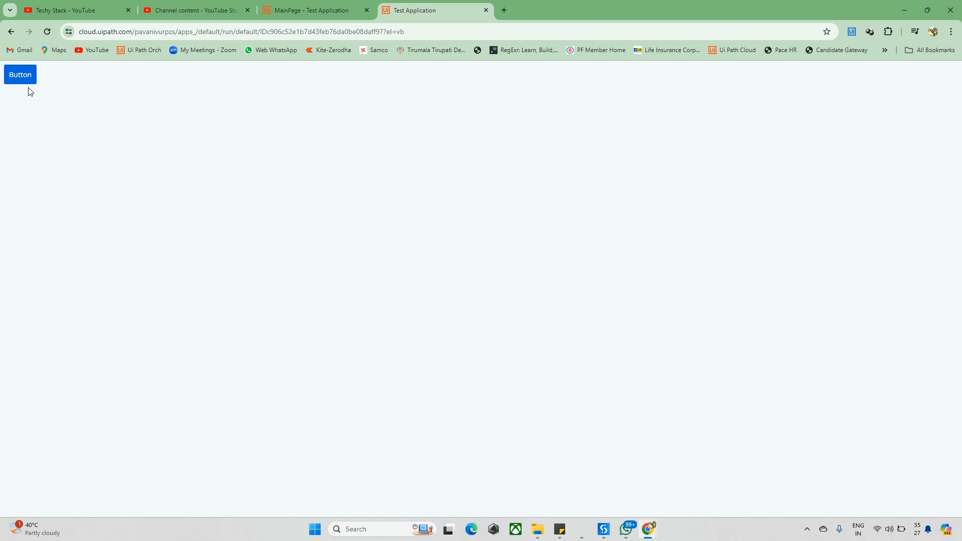
click(486, 10)
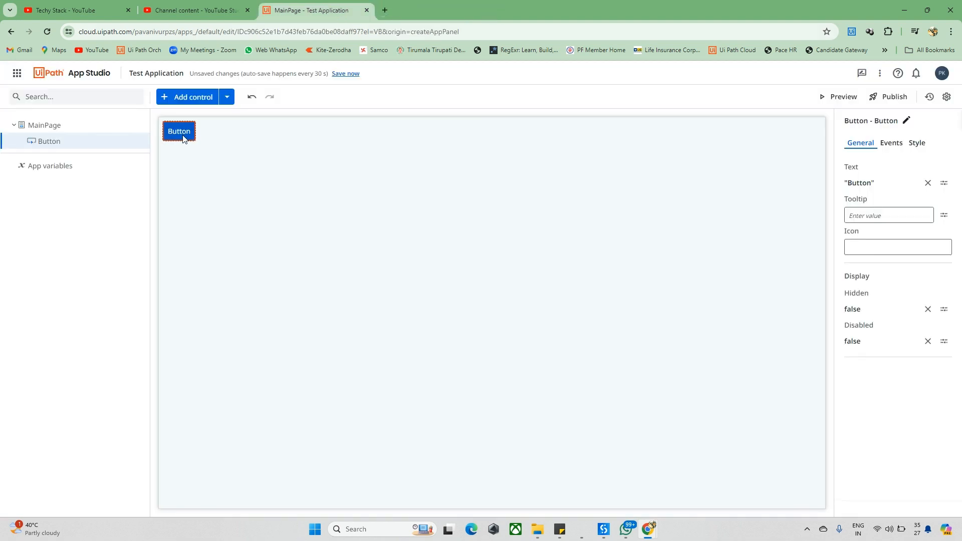
Create a Show Message rule for the button's click event
click(208, 187)
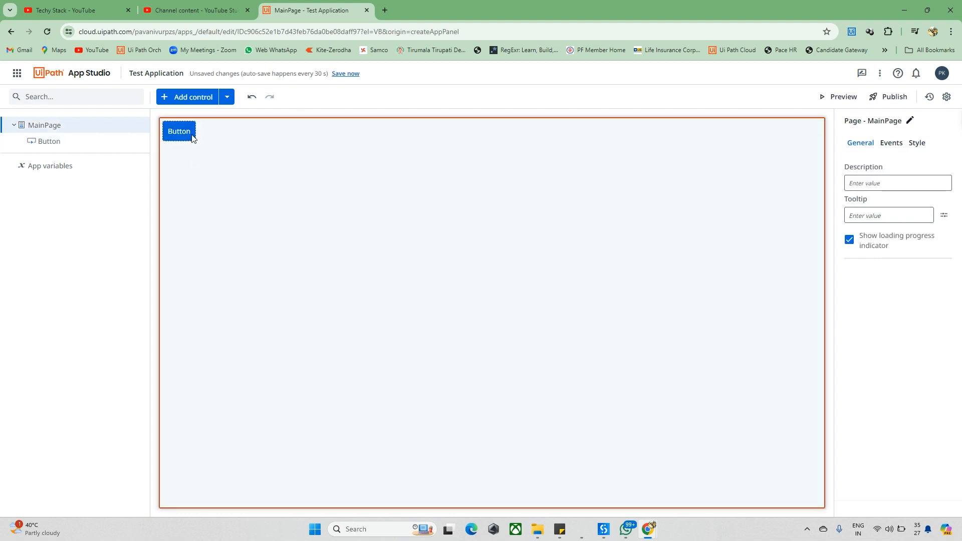
click(189, 137)
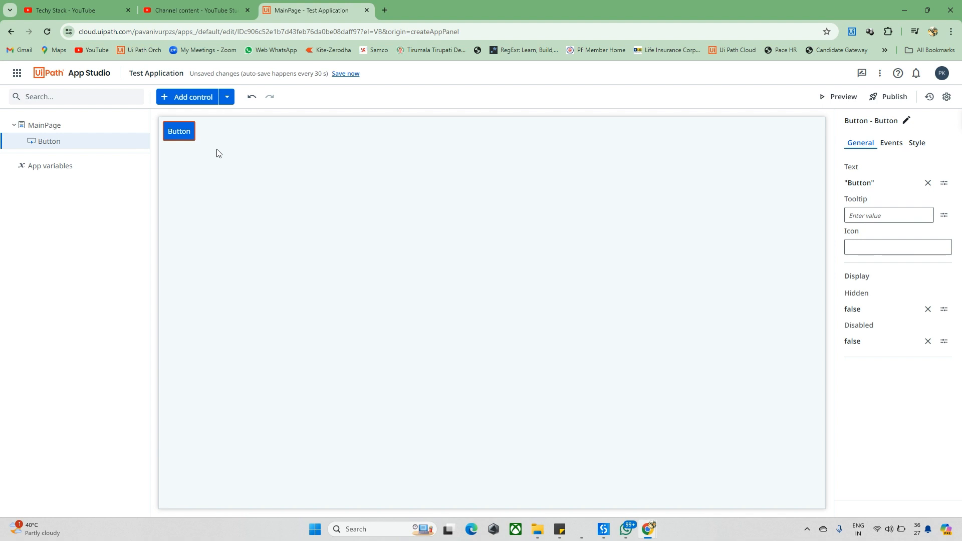
click(890, 143)
click(888, 195)
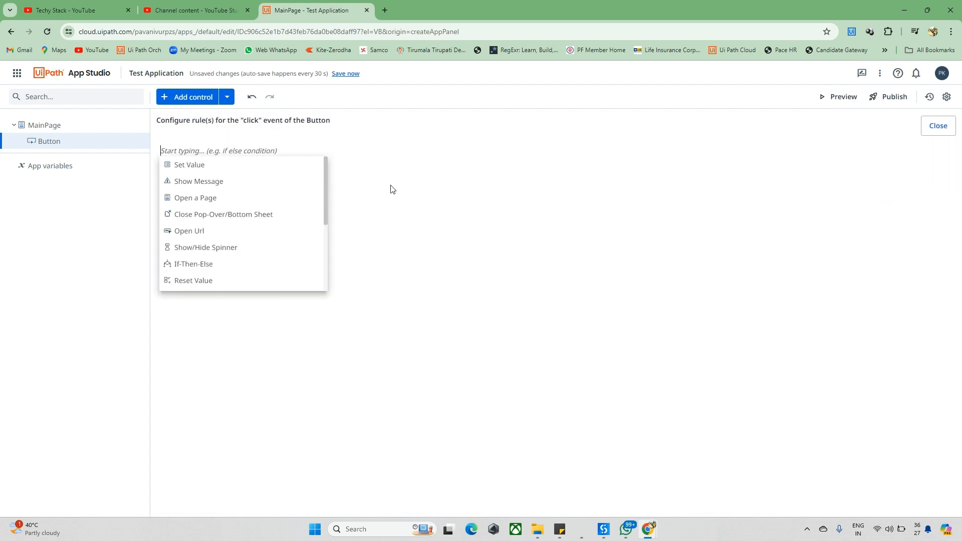
scroll(232, 187, down, 1)
scroll(232, 188, up, 1)
click(231, 186)
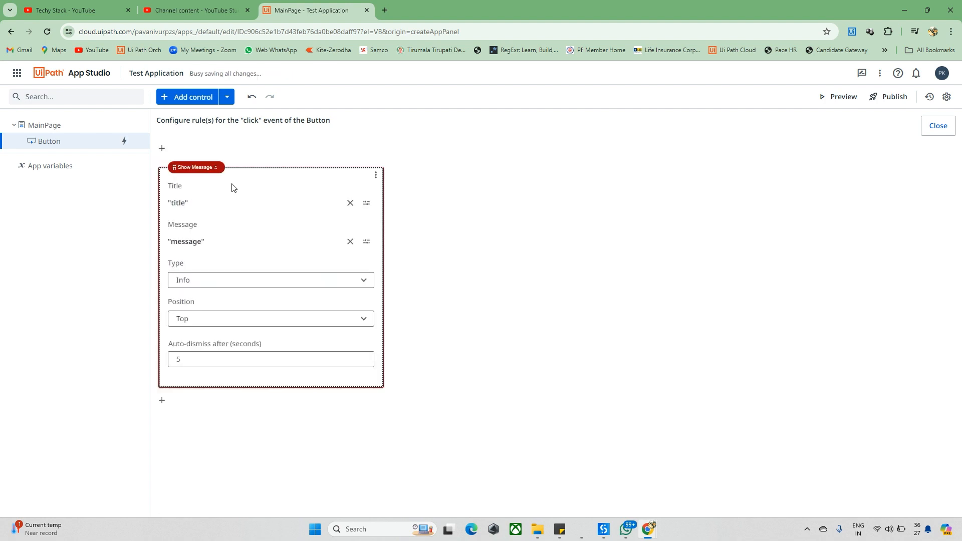
Replace the rule's message text with the expression "I clicked" and save it
click(350, 241)
click(366, 242)
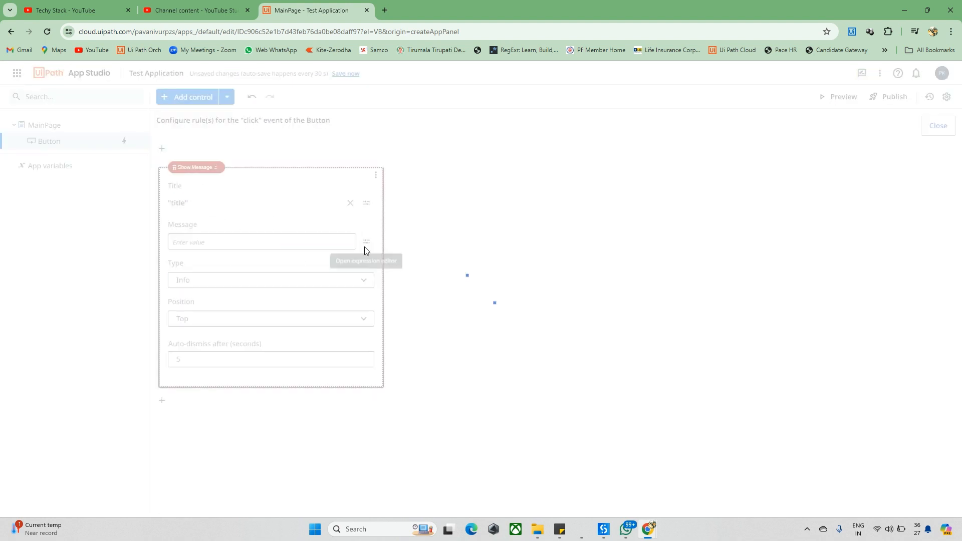
text("I)
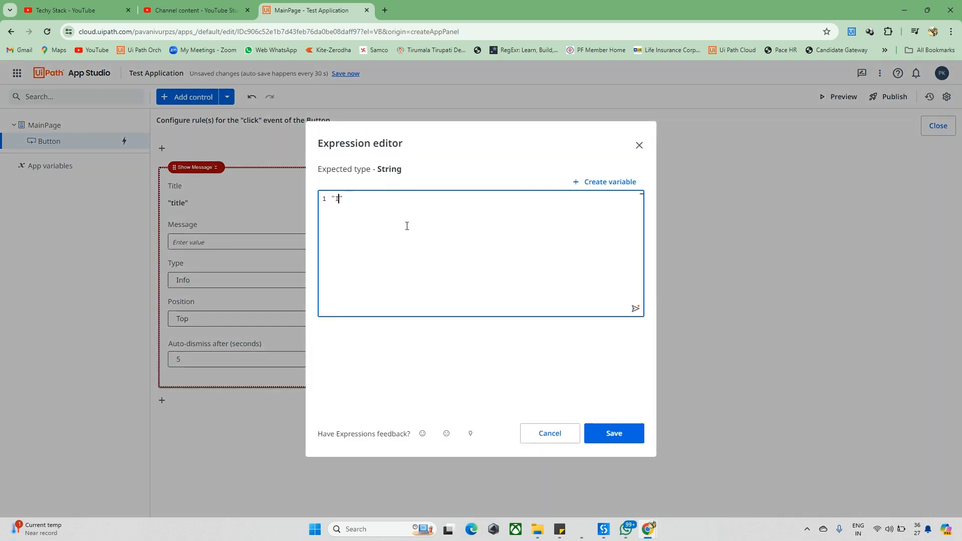
text( clicked)
click(612, 434)
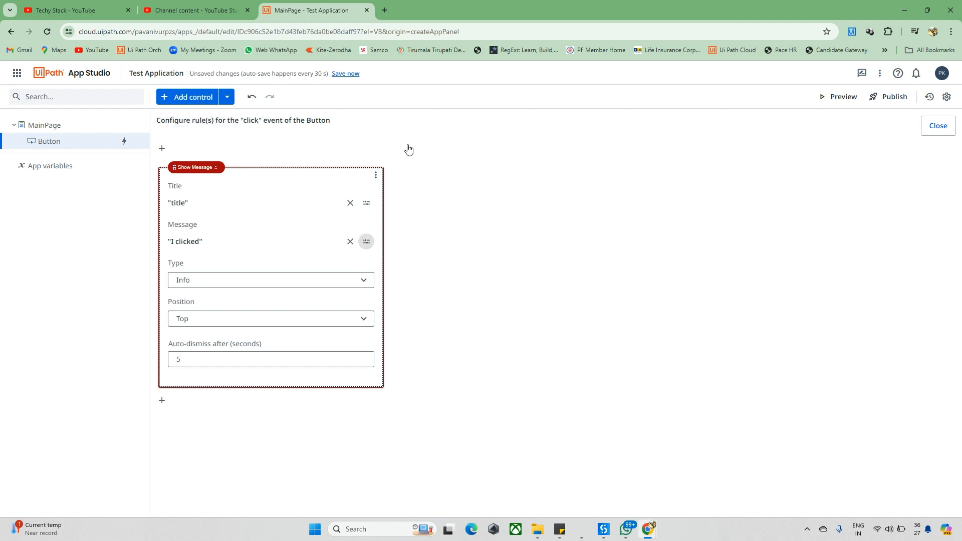
Test the button's message twice in the app preview, dismissing it each time, and return to the page design
click(837, 97)
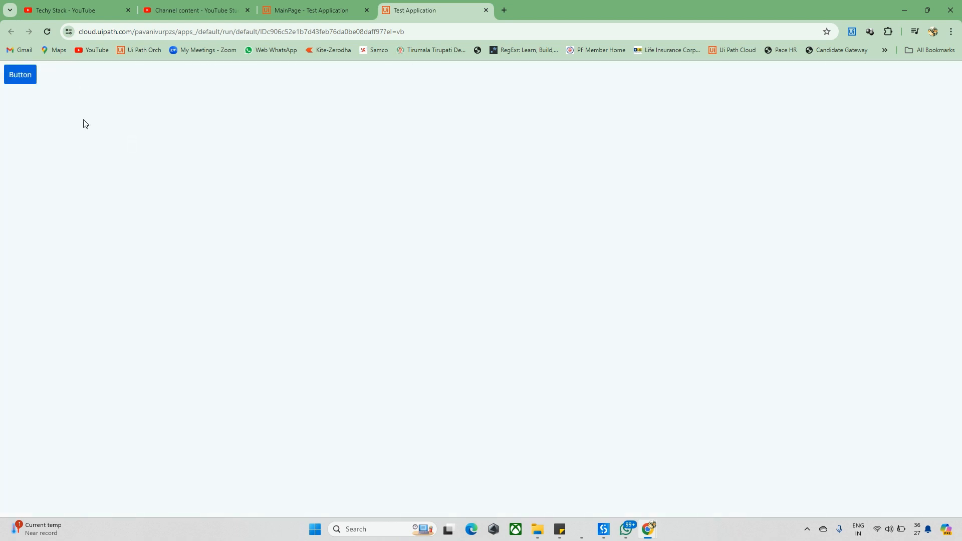
click(21, 78)
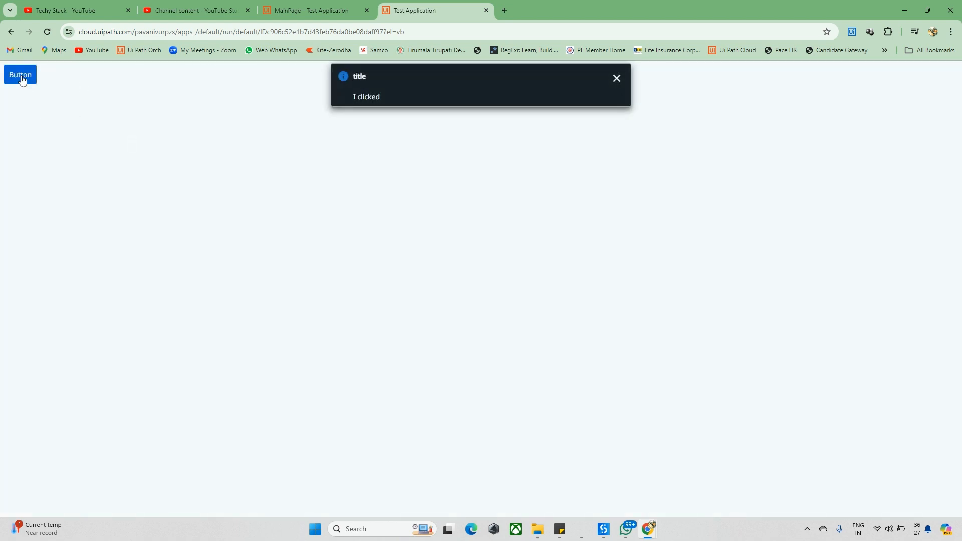
click(614, 80)
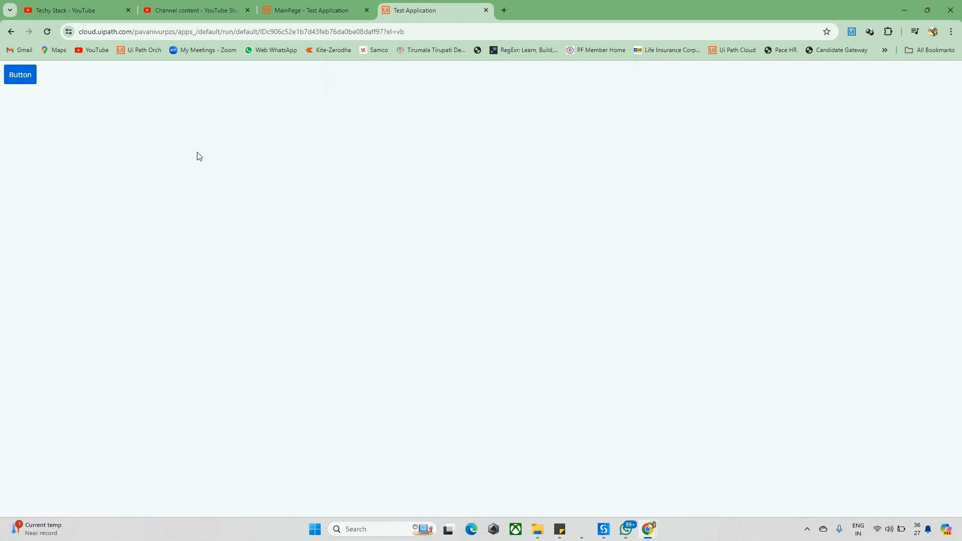
click(26, 79)
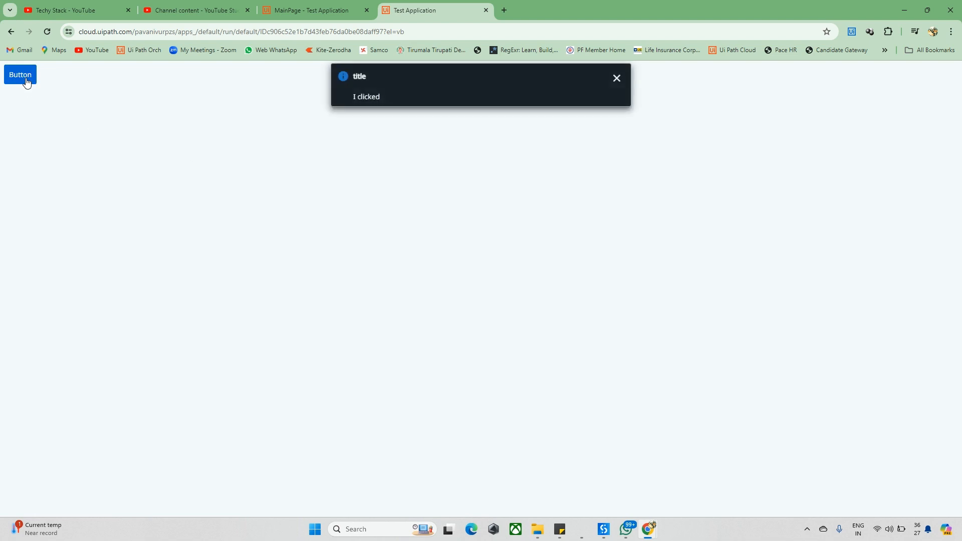
click(615, 79)
key(ctrl+shift+Tab)
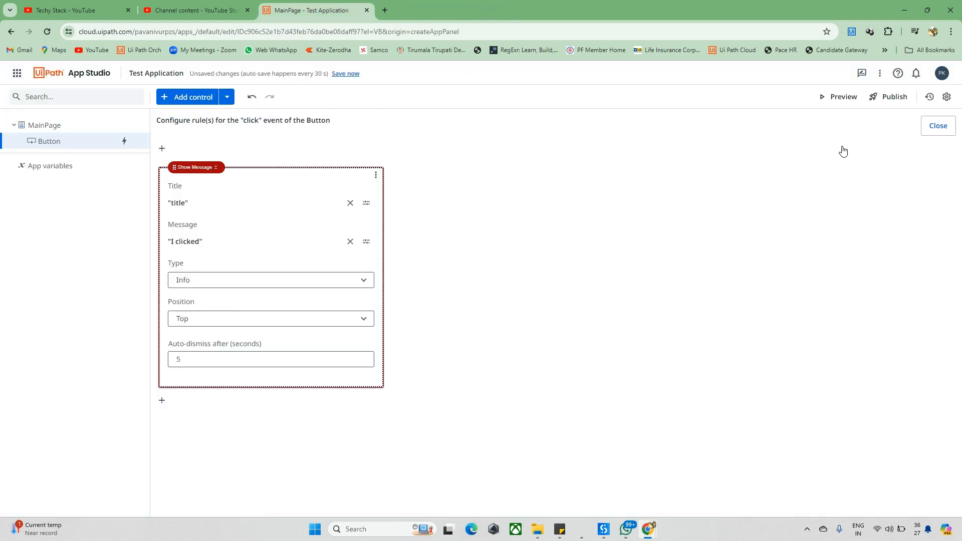
click(938, 129)
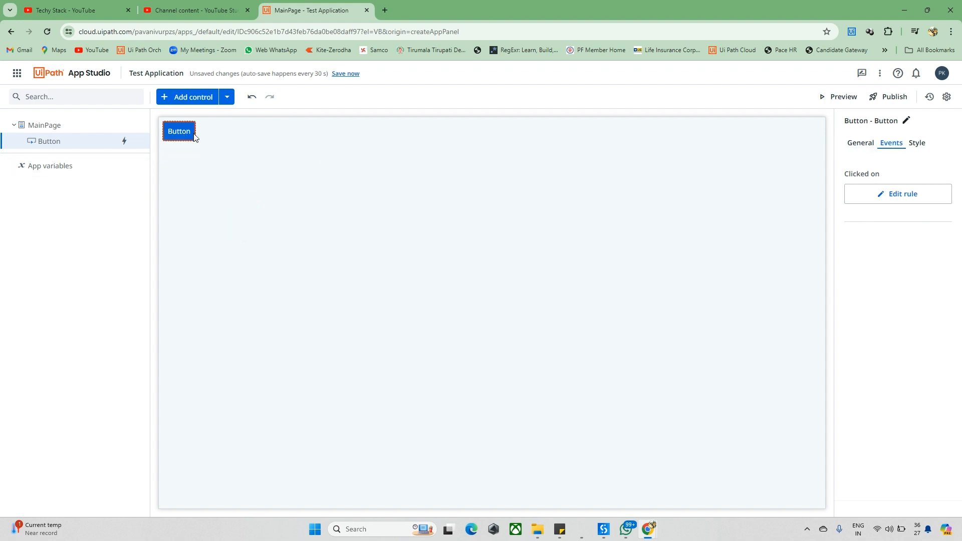
Try to move the button freely toward the middle of the page canvas
drag(189, 135, 199, 164)
drag(175, 131, 348, 262)
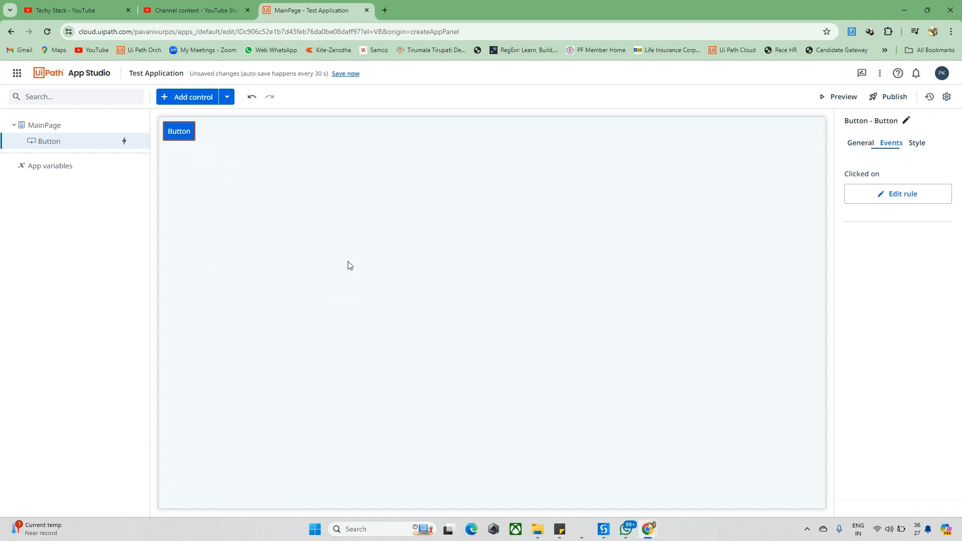
Add a Page Container control to MainPage below the button
click(195, 102)
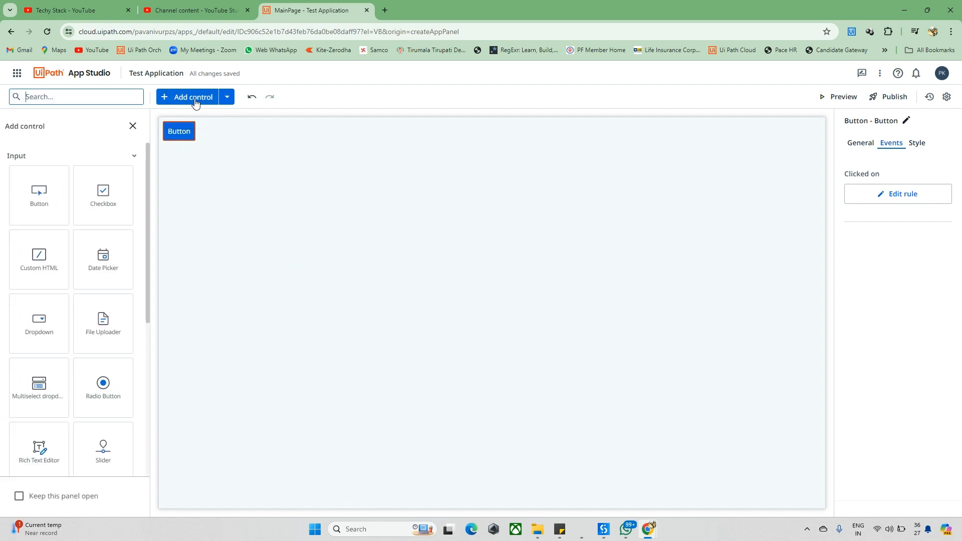
scroll(101, 303, down, 5)
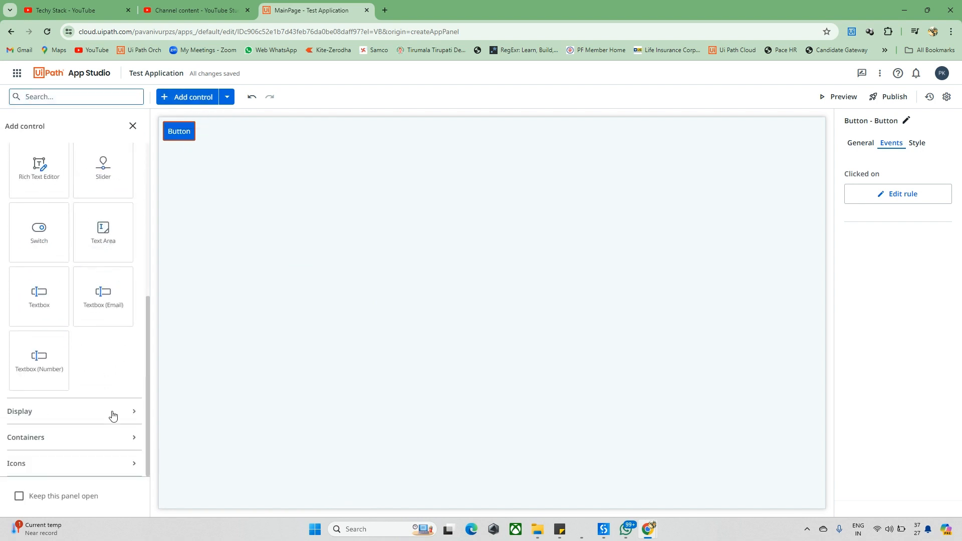
click(105, 437)
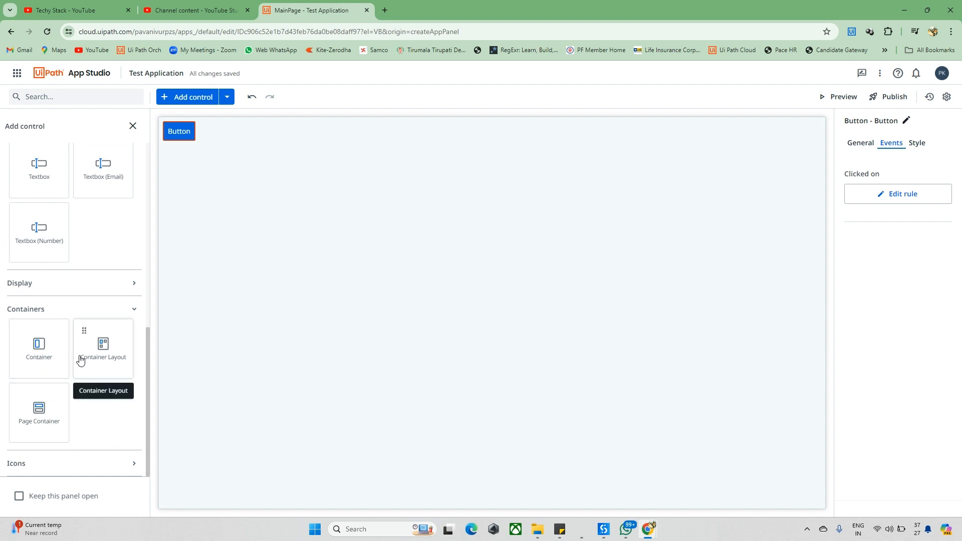
drag(29, 412, 284, 248)
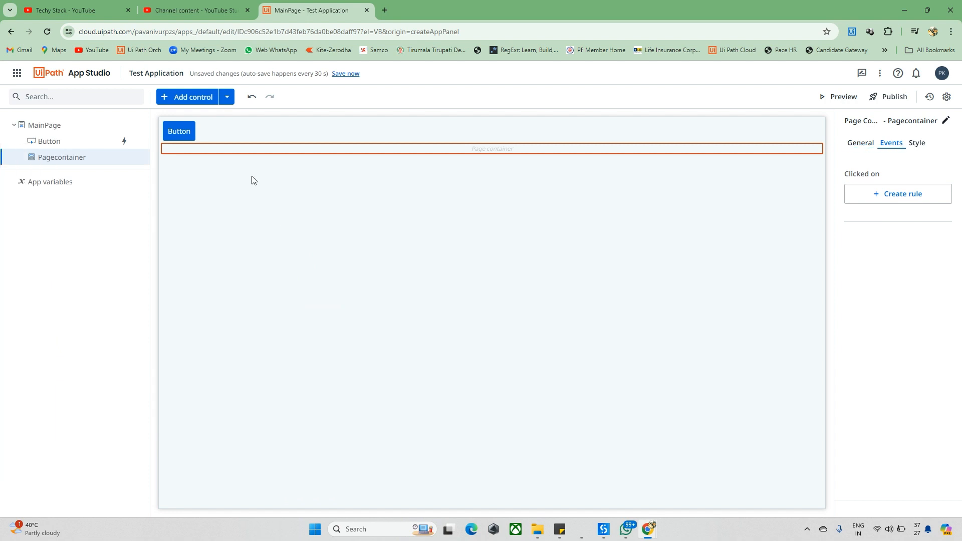
Delete the Page Container and add a Container Layout control to MainPage below the button
key(Delete)
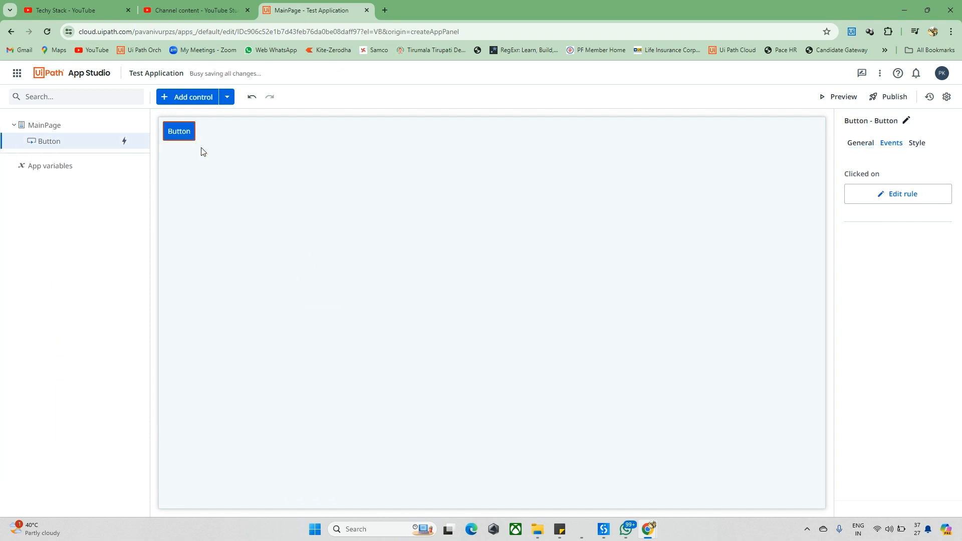
click(185, 97)
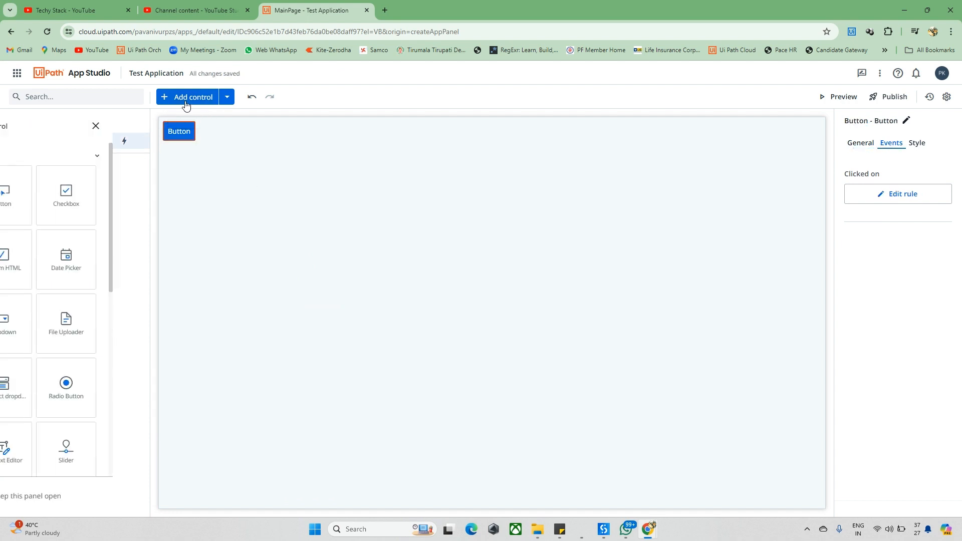
scroll(88, 286, down, 5)
drag(97, 349, 253, 287)
click(336, 294)
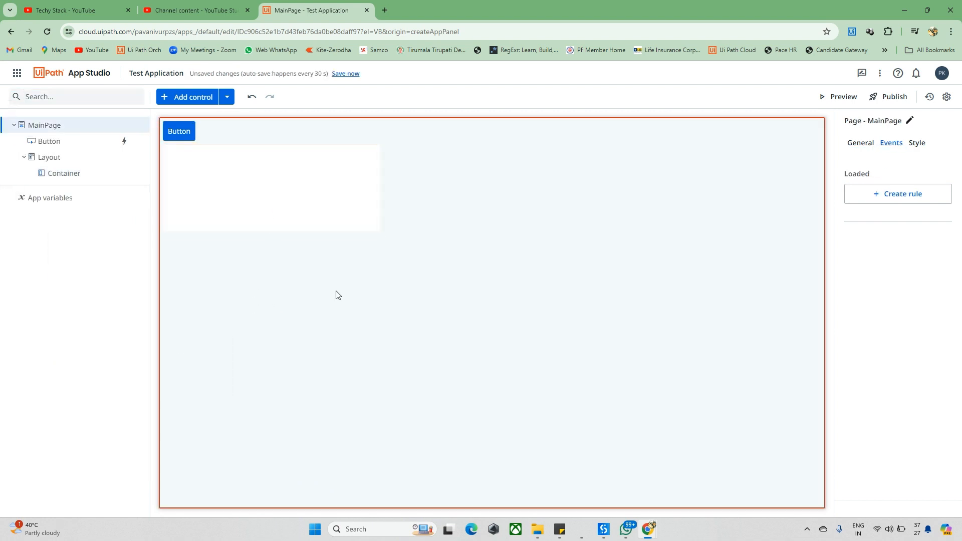
Move the new container to the right of the page's middle and place the existing button inside it
click(279, 197)
drag(222, 163, 596, 303)
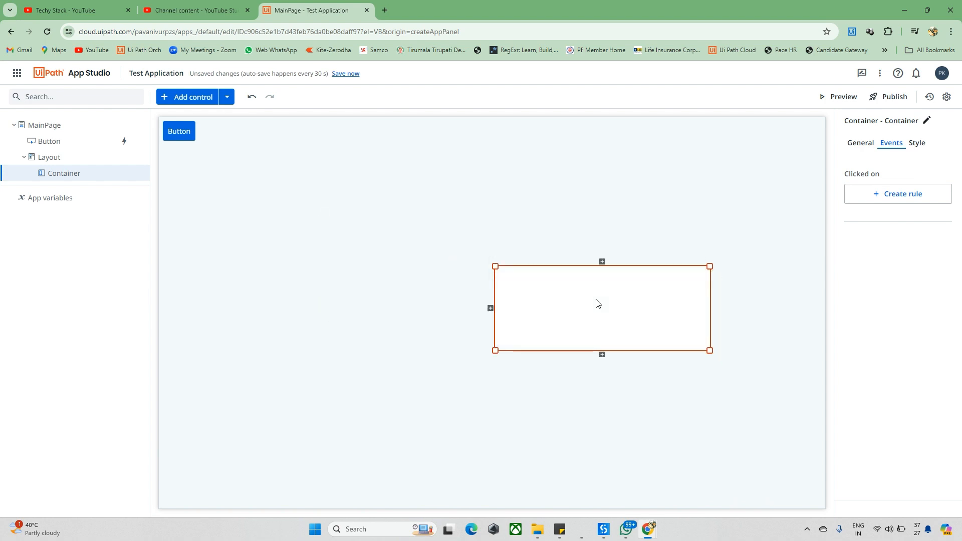
click(177, 132)
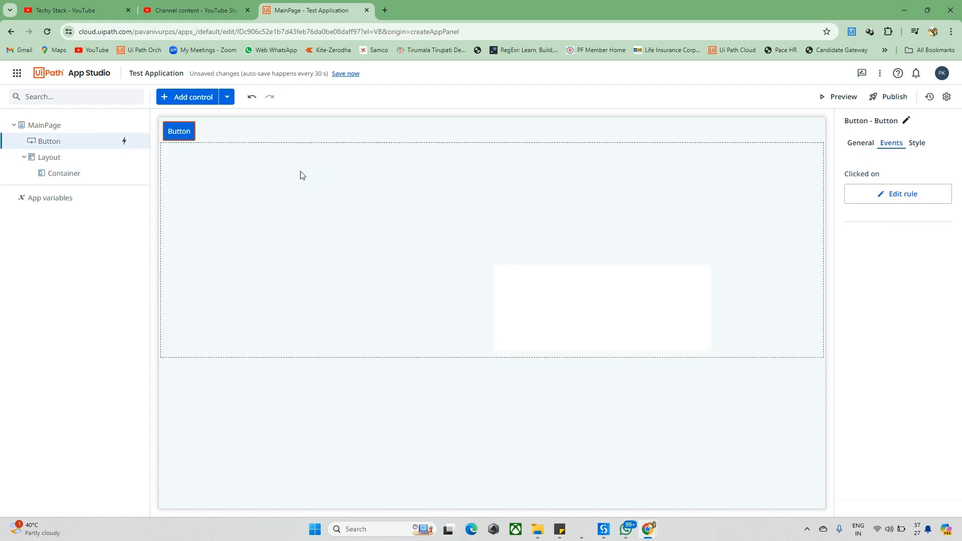
drag(187, 132, 551, 300)
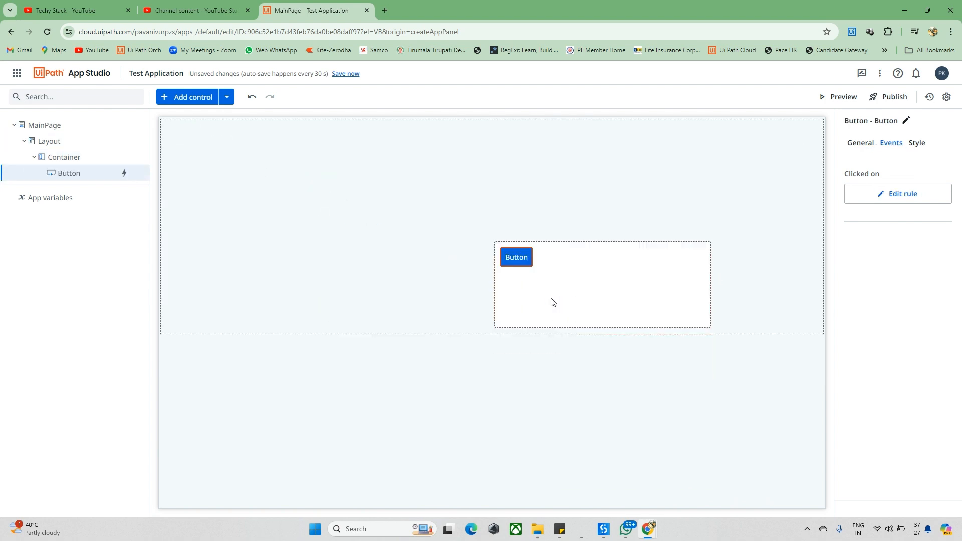
Move the container with its button toward the upper left of the page, within the layout area
click(433, 273)
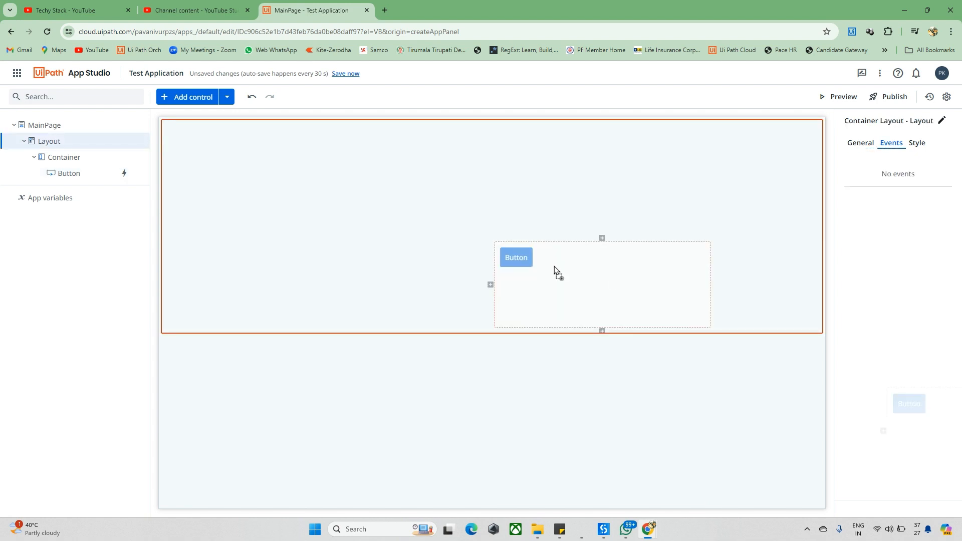
click(623, 275)
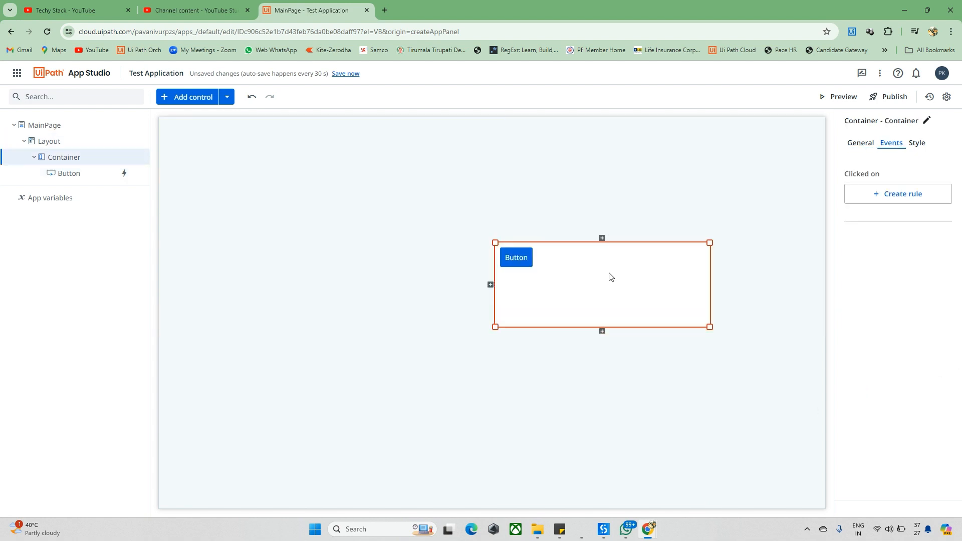
drag(608, 275, 408, 220)
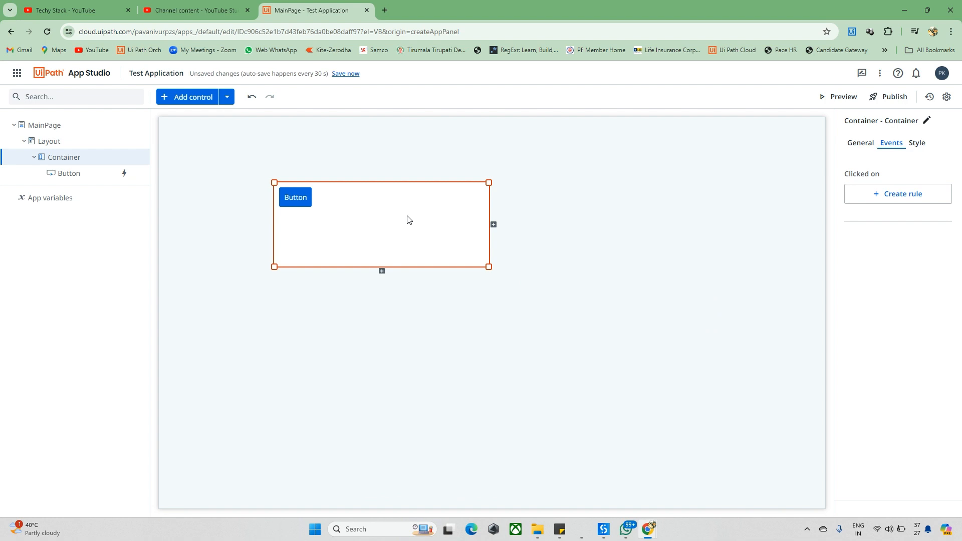
click(545, 174)
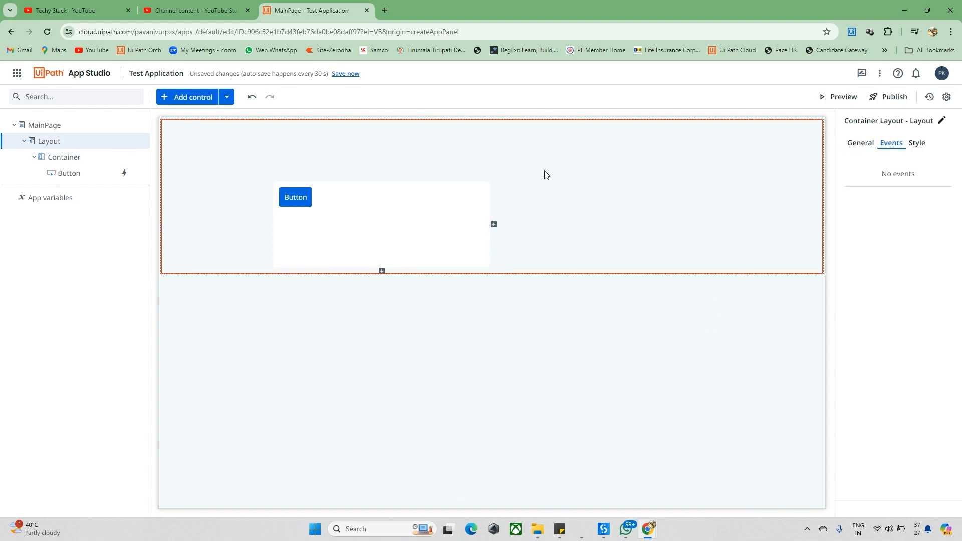
drag(546, 174, 589, 275)
click(465, 225)
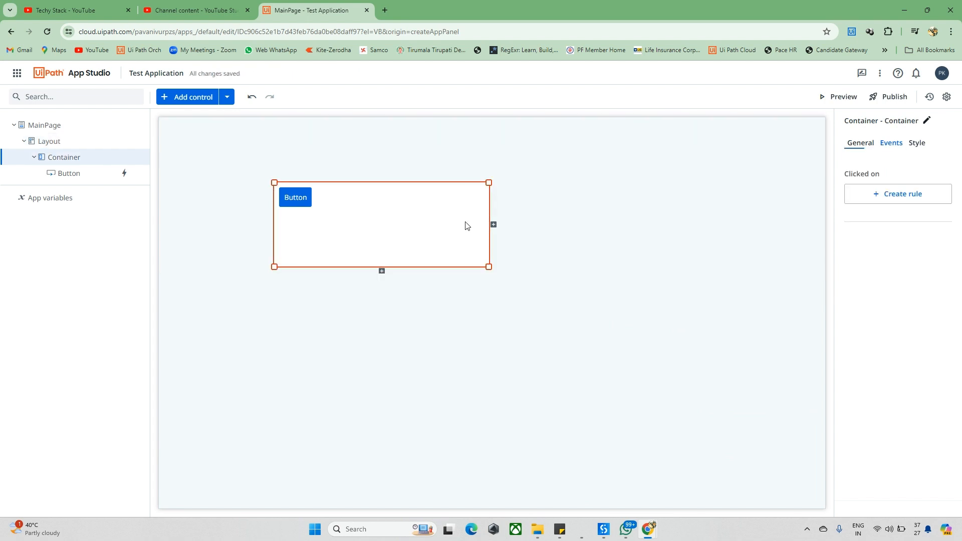
Try to move the button freely toward the right side of its container
click(301, 200)
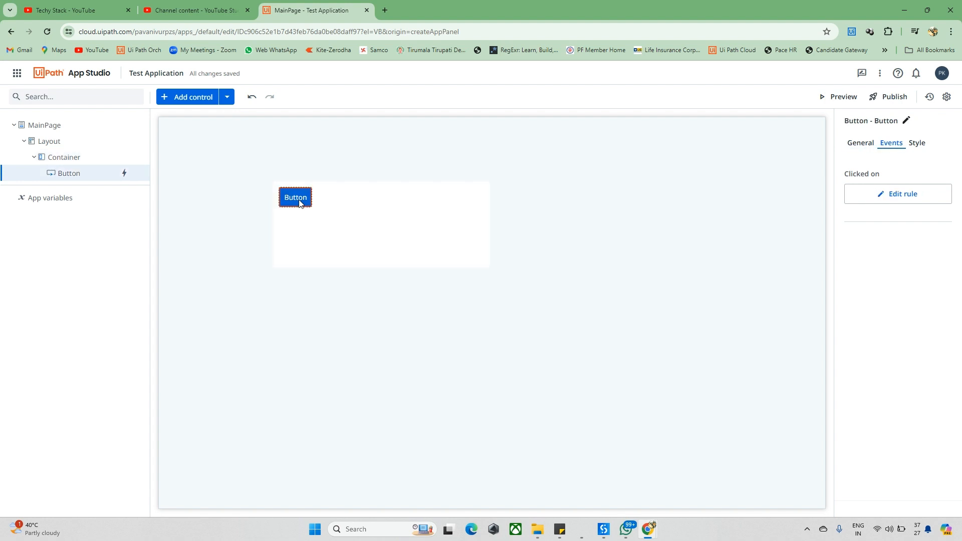
drag(299, 202, 430, 189)
click(351, 198)
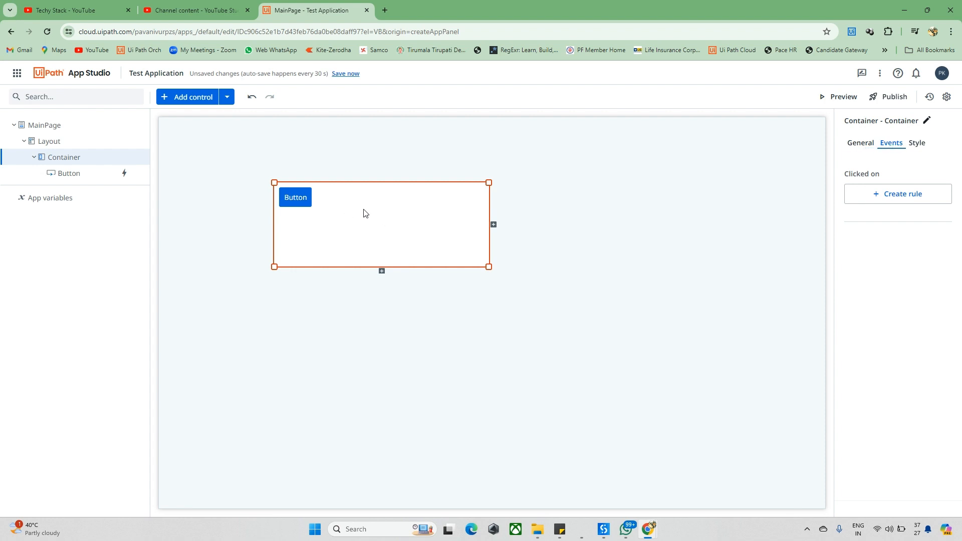
Try the Horizontal layout direction in the container's style settings and switch it back to Vertical
click(913, 150)
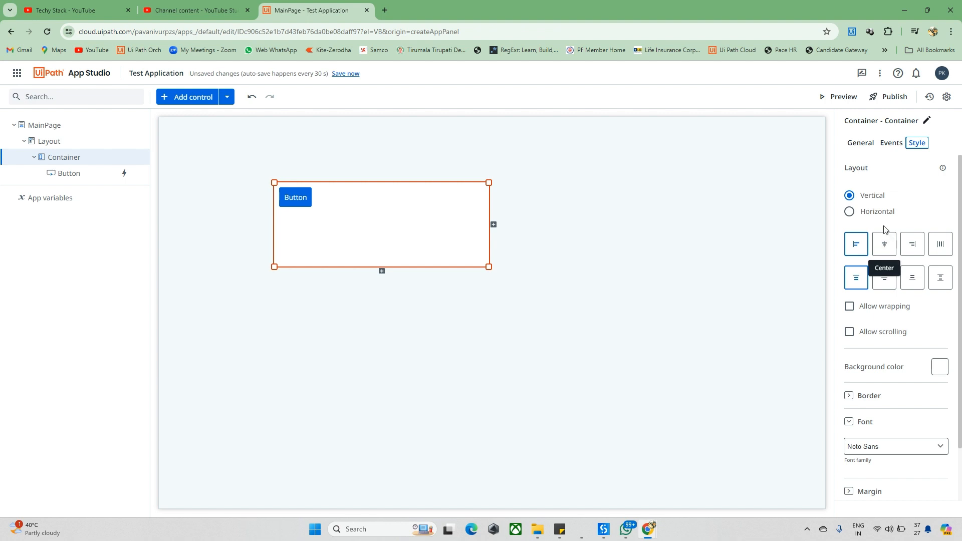
click(850, 212)
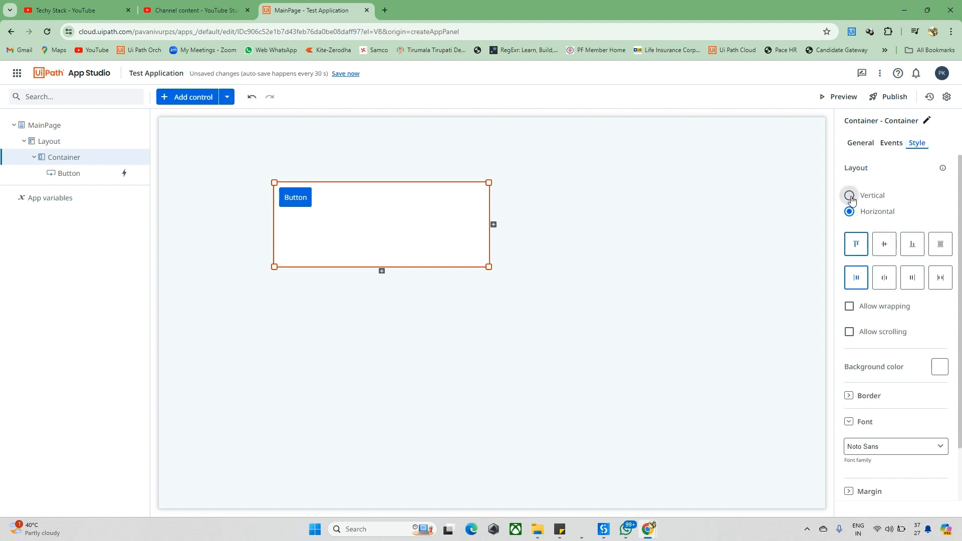
click(849, 195)
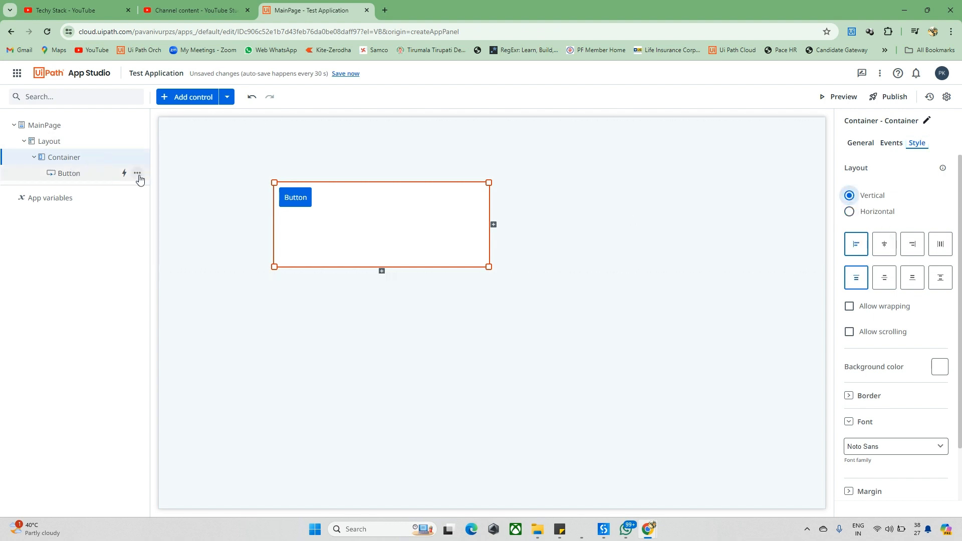
Add a Textbox control inside the container below the button
click(186, 105)
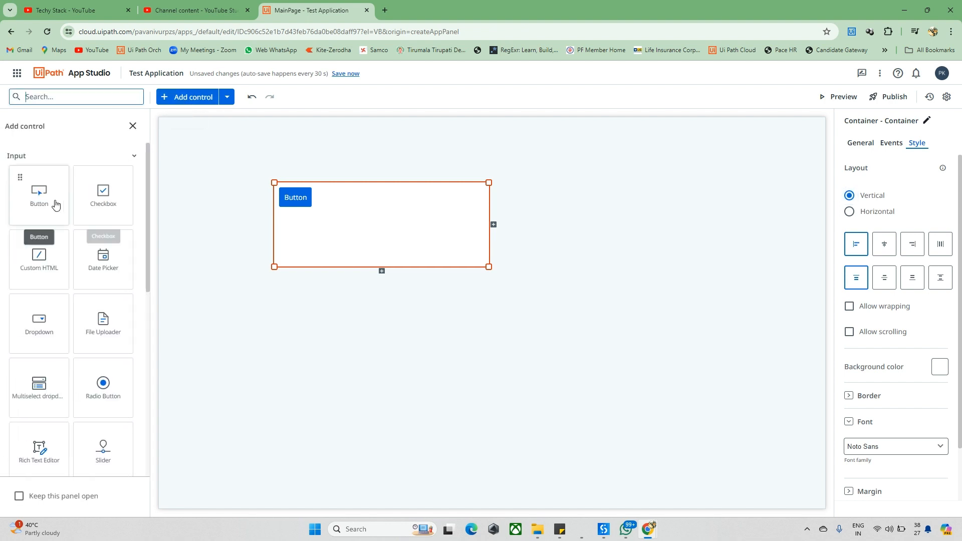
scroll(52, 269, down, 5)
drag(50, 301, 347, 200)
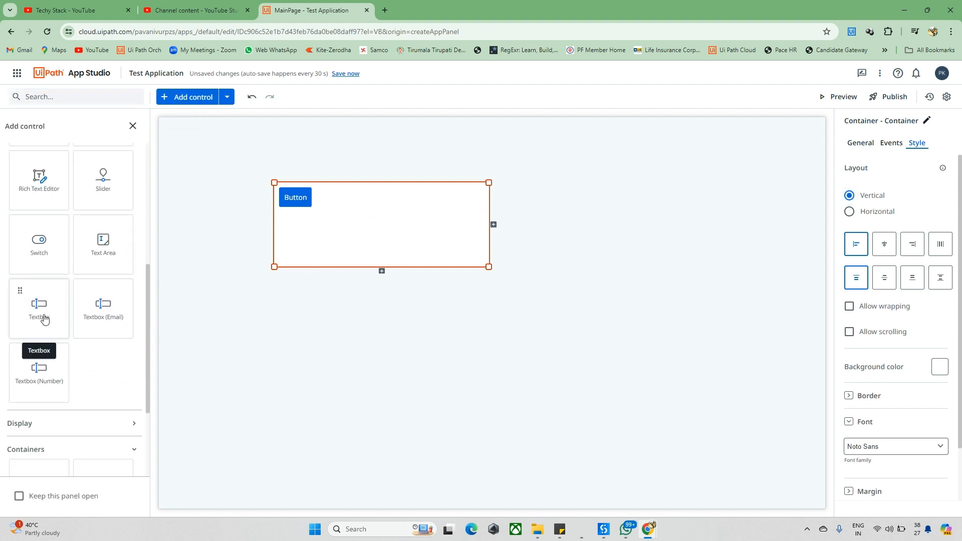
drag(44, 318, 358, 232)
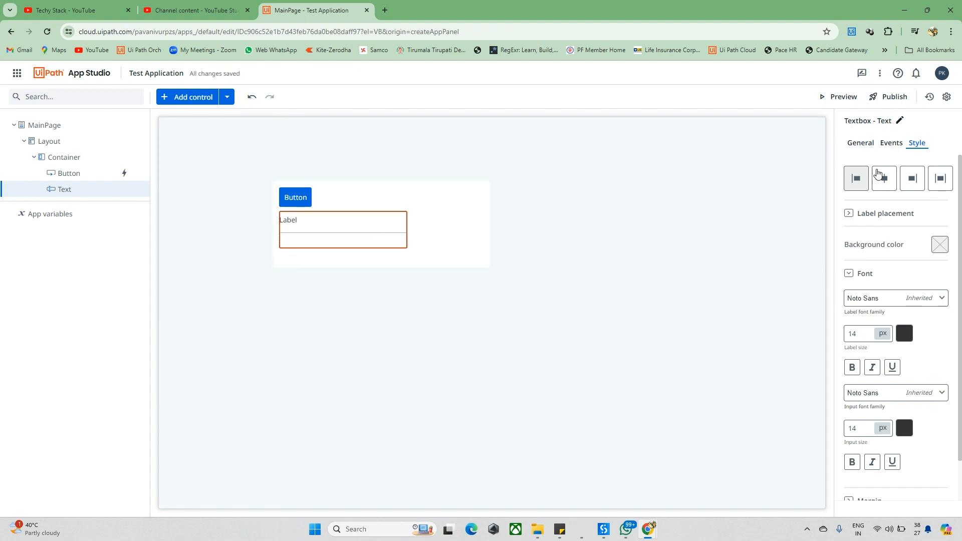
Set the container's layout direction to Horizontal and reorder the button to the right of the textbox
click(425, 211)
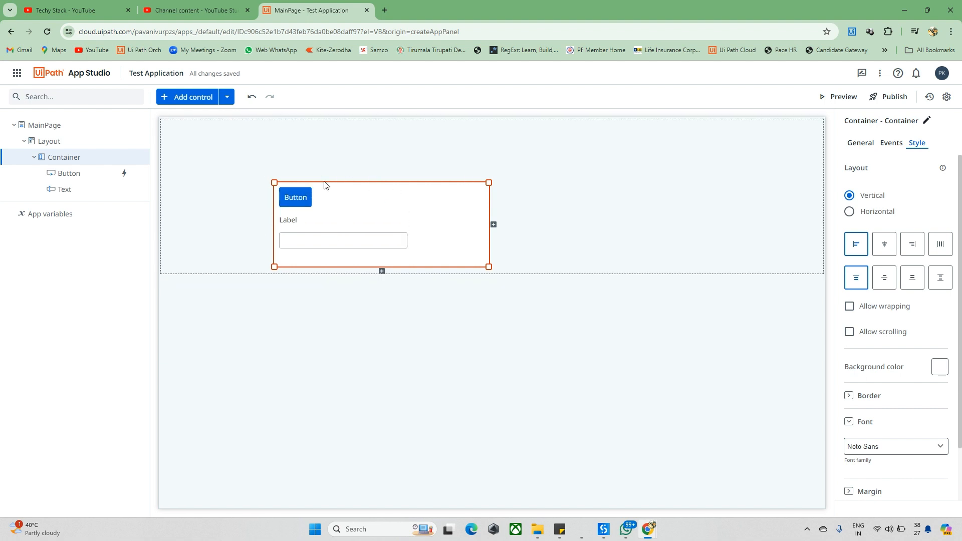
click(72, 161)
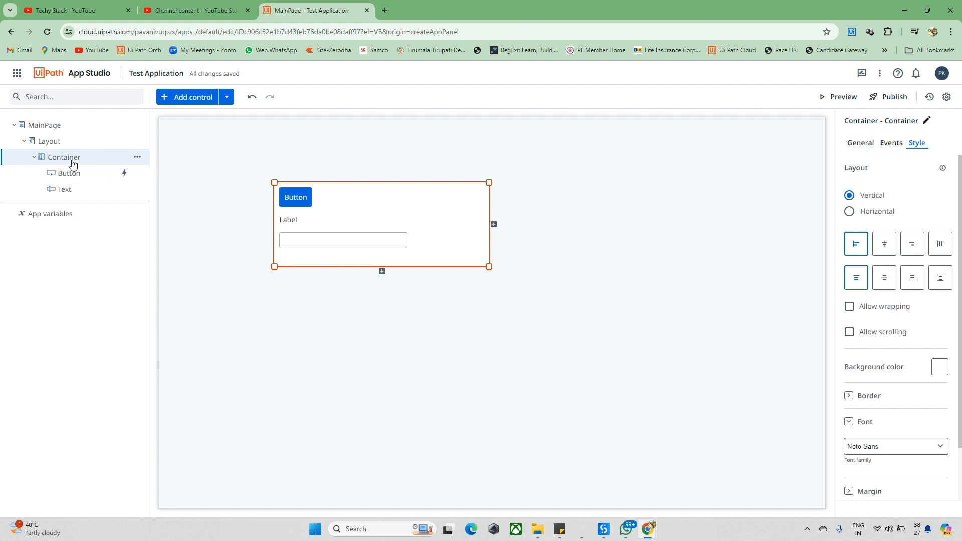
click(295, 199)
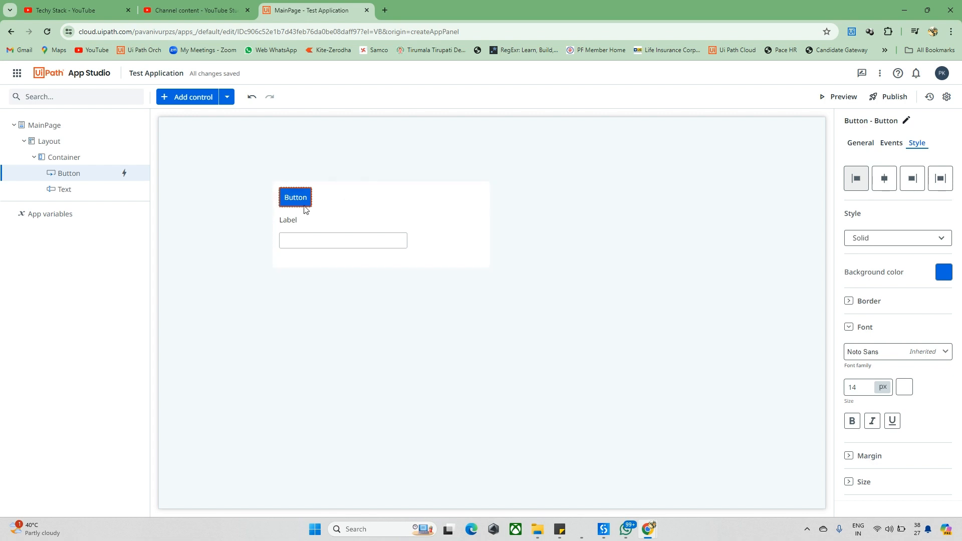
click(410, 209)
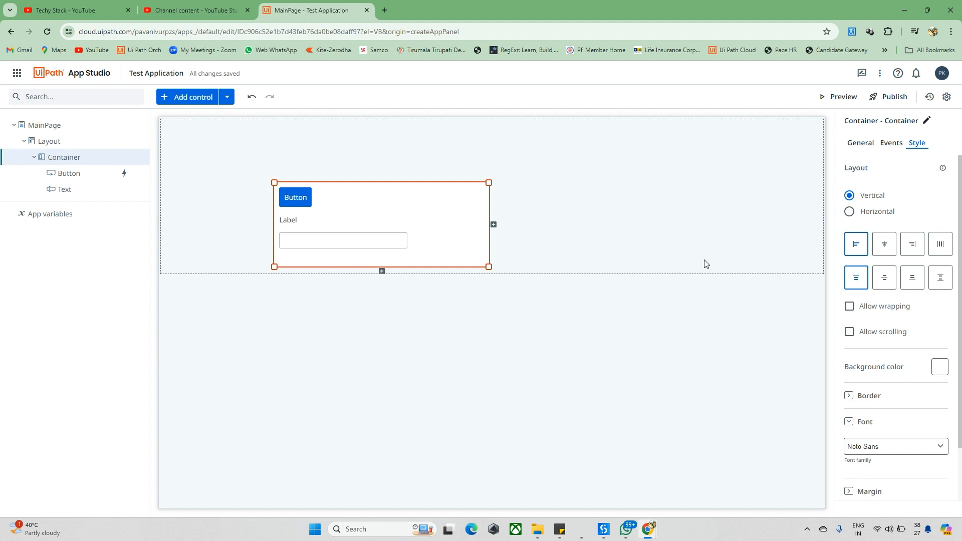
click(850, 211)
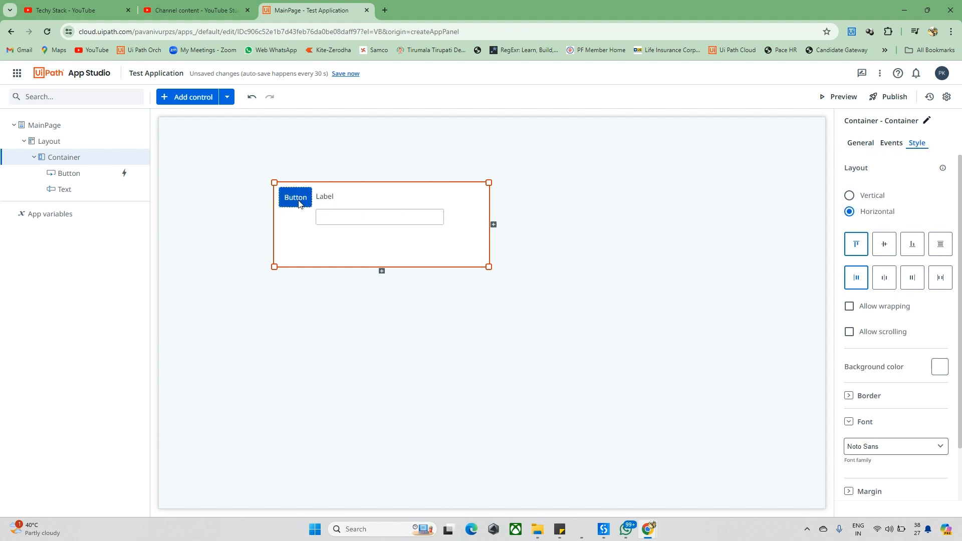
drag(295, 199, 446, 195)
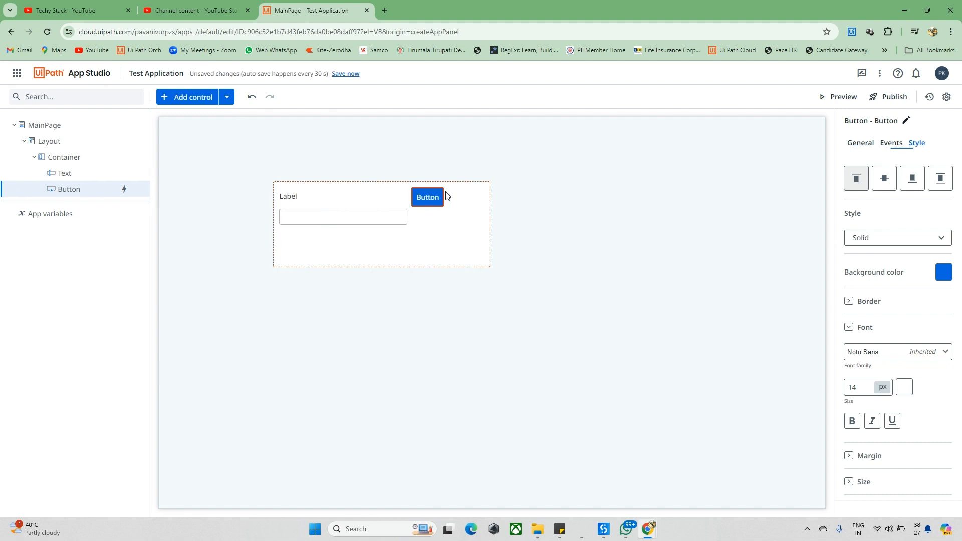
Remove the label text from the textbox in the container
click(363, 213)
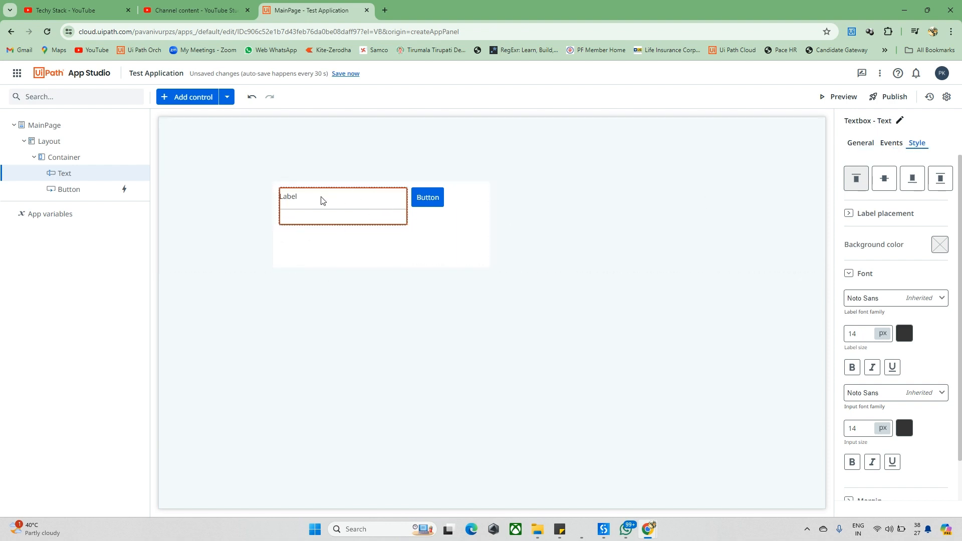
click(860, 143)
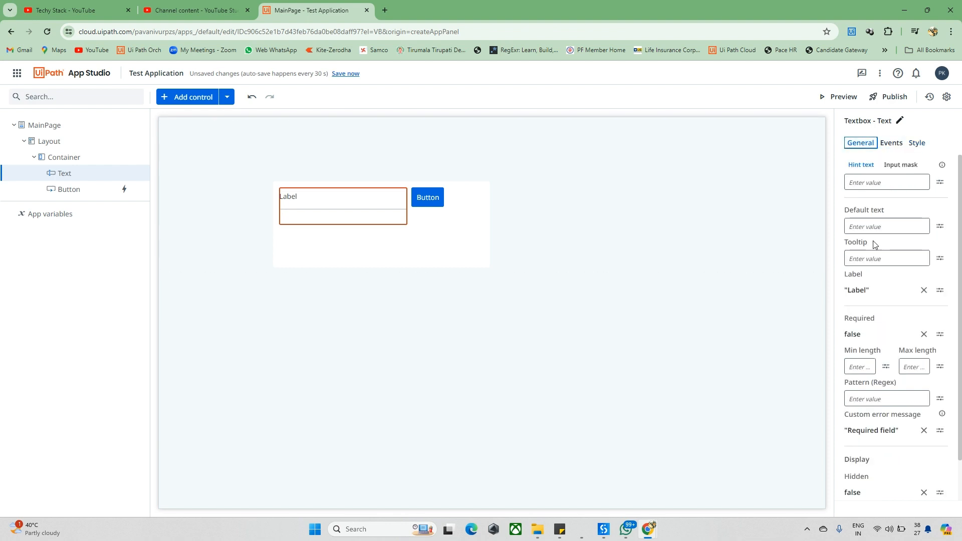
click(922, 290)
click(572, 265)
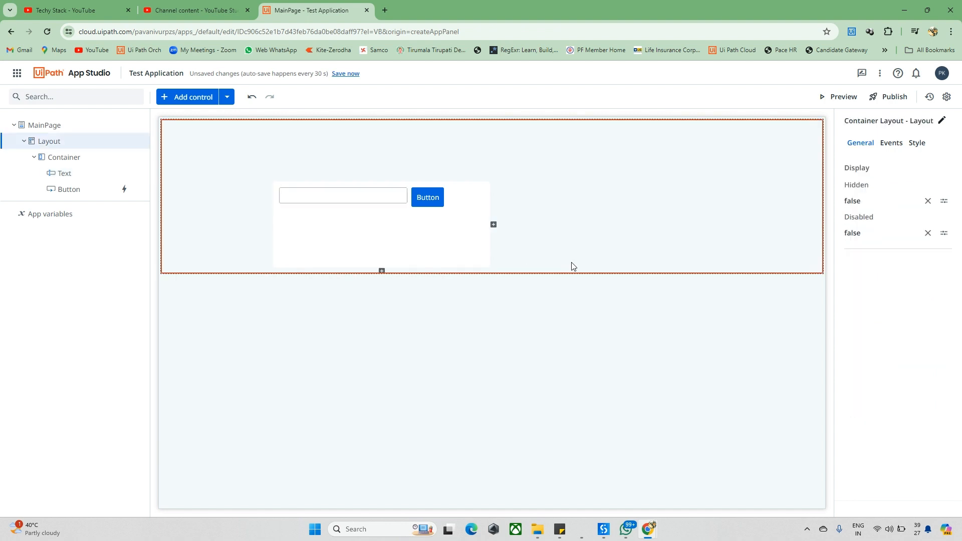
click(475, 240)
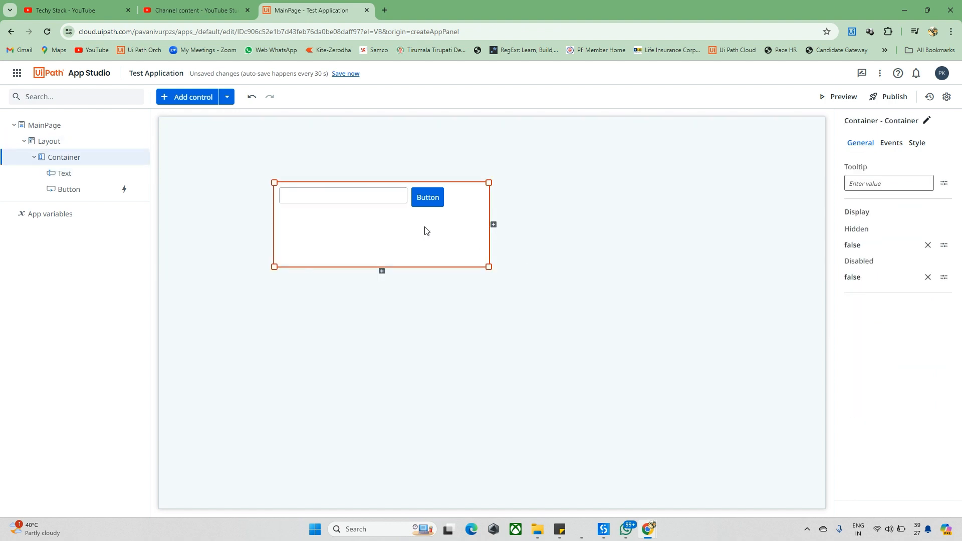
click(377, 202)
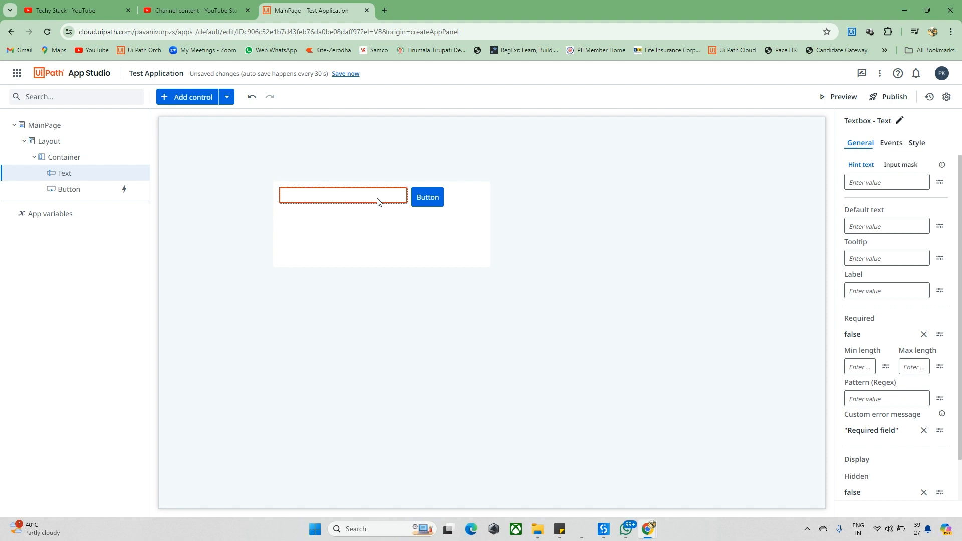
Try the container's vertical alignments center, bottom and stretch, keeping stretch, and align its controls horizontally to center and then to the right end
click(425, 242)
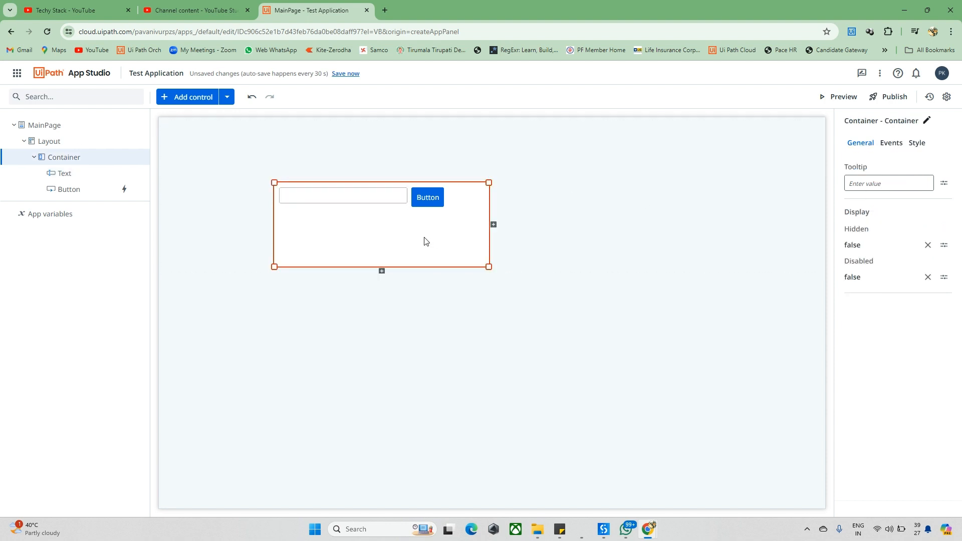
click(915, 144)
click(888, 253)
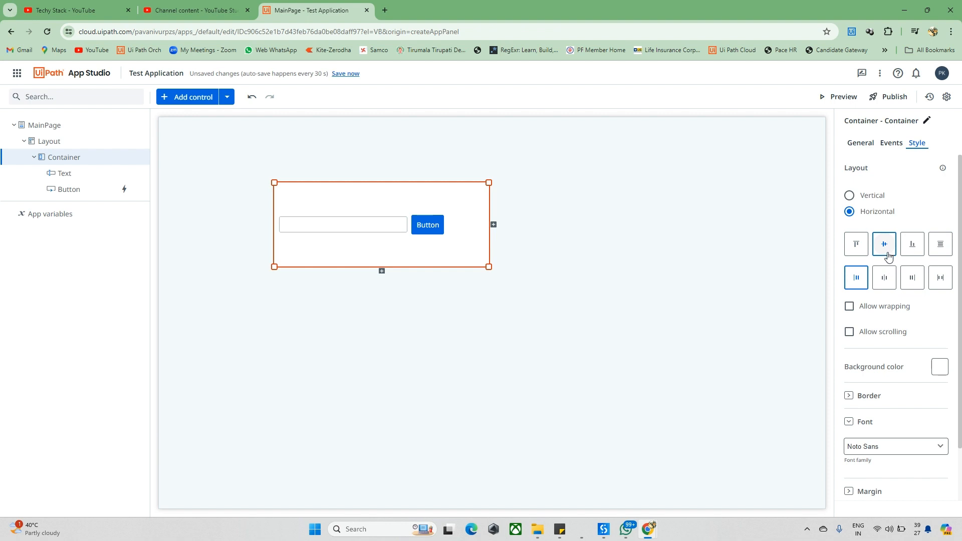
click(912, 245)
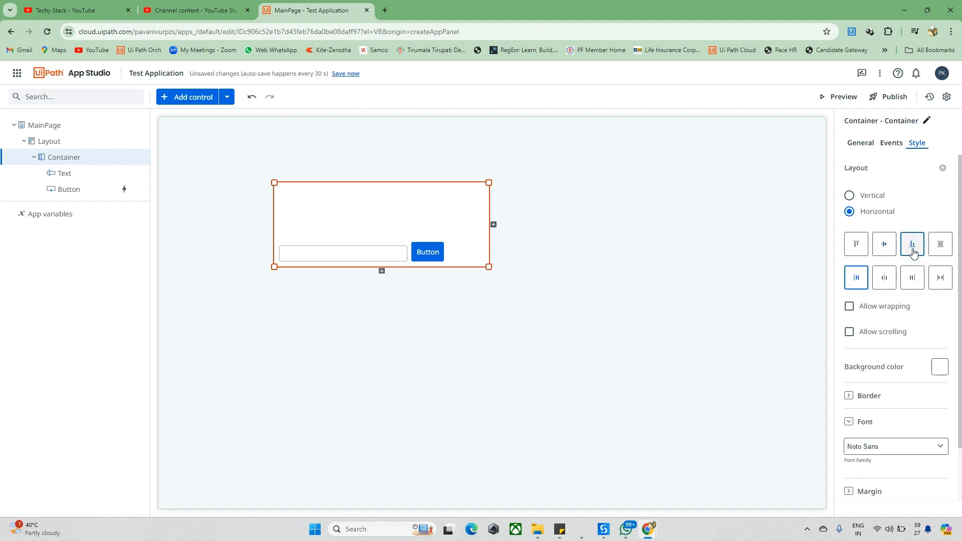
click(944, 246)
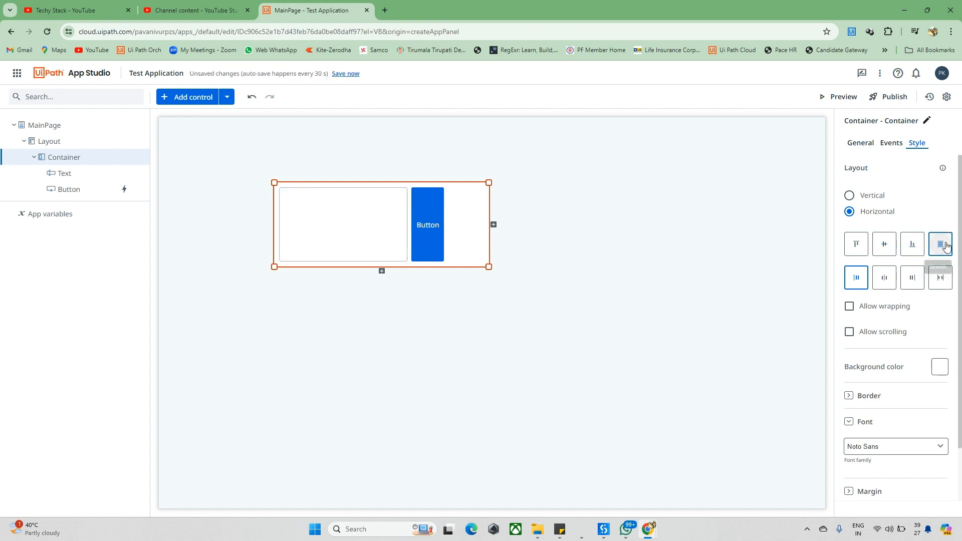
click(883, 277)
click(910, 278)
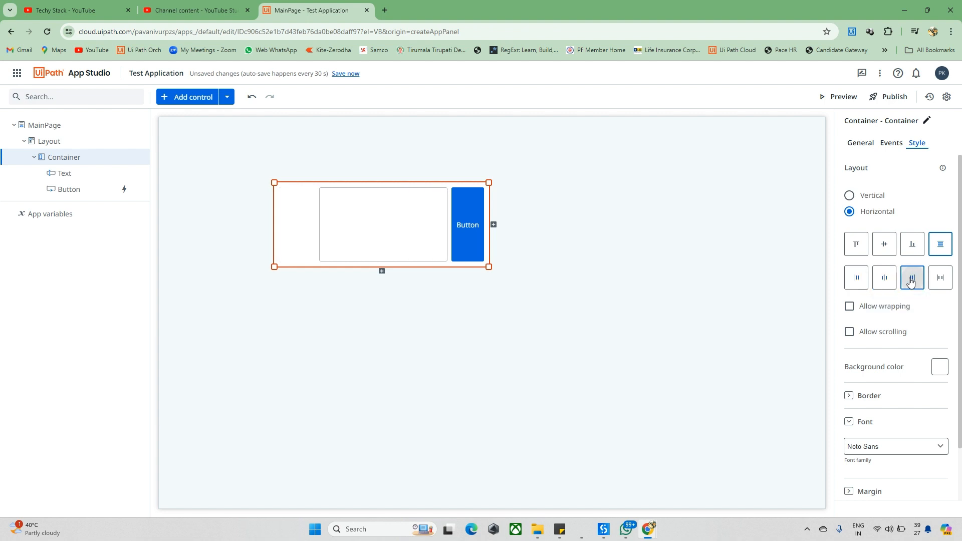
Try spacing the container's controls apart and aligning them to the left horizontally and to the top vertically
click(941, 277)
click(856, 277)
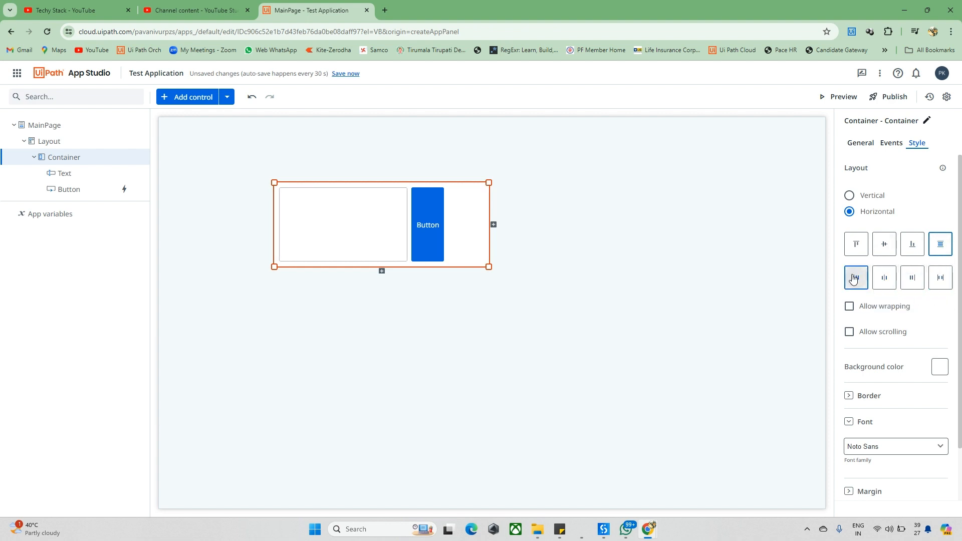
click(856, 244)
click(938, 251)
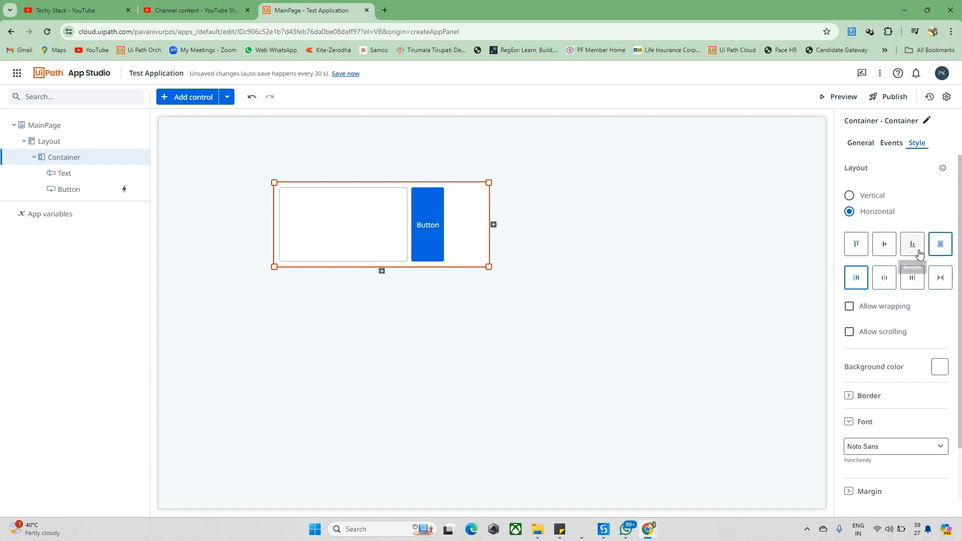
click(863, 248)
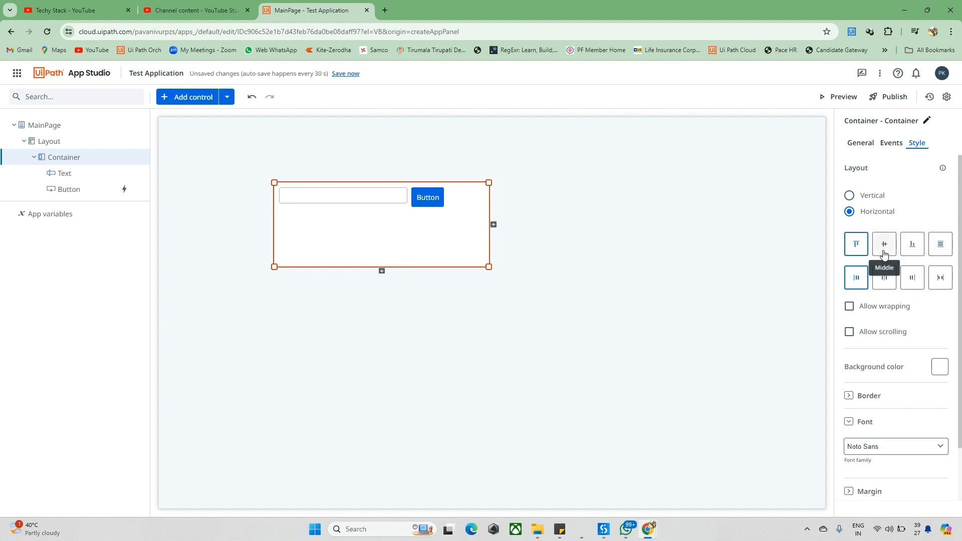
Center the container's controls horizontally and set their vertical alignment to Middle
click(883, 279)
click(884, 244)
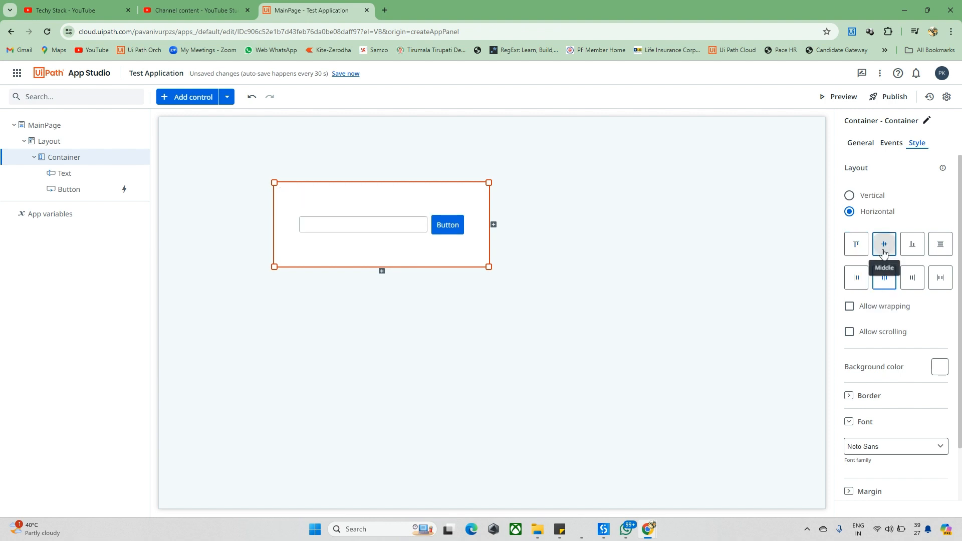
click(587, 431)
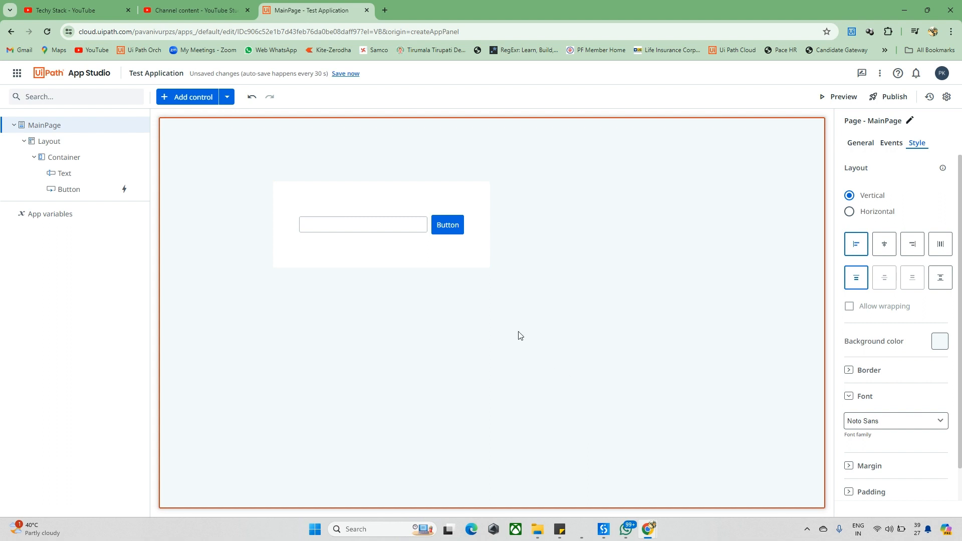
Change the text of the button in the container to "Search"
click(461, 246)
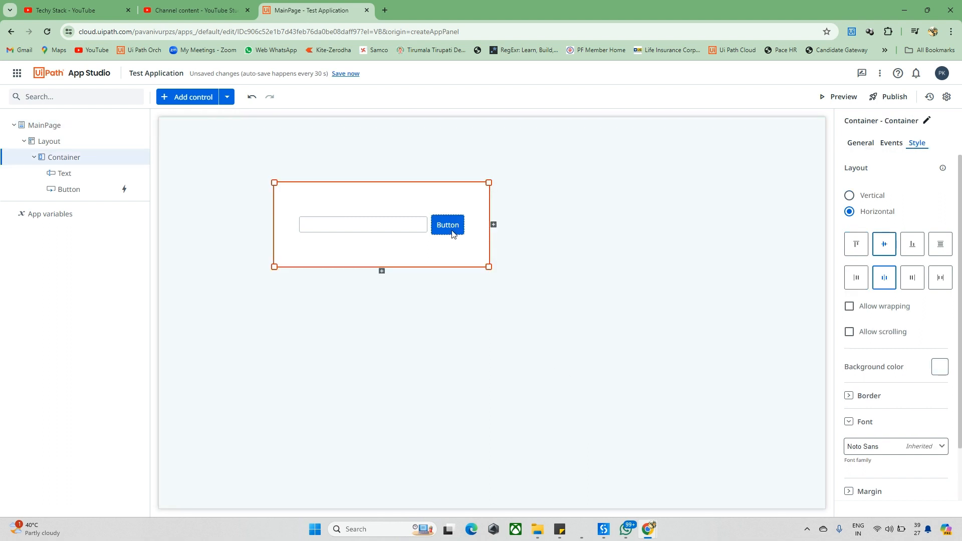
click(451, 234)
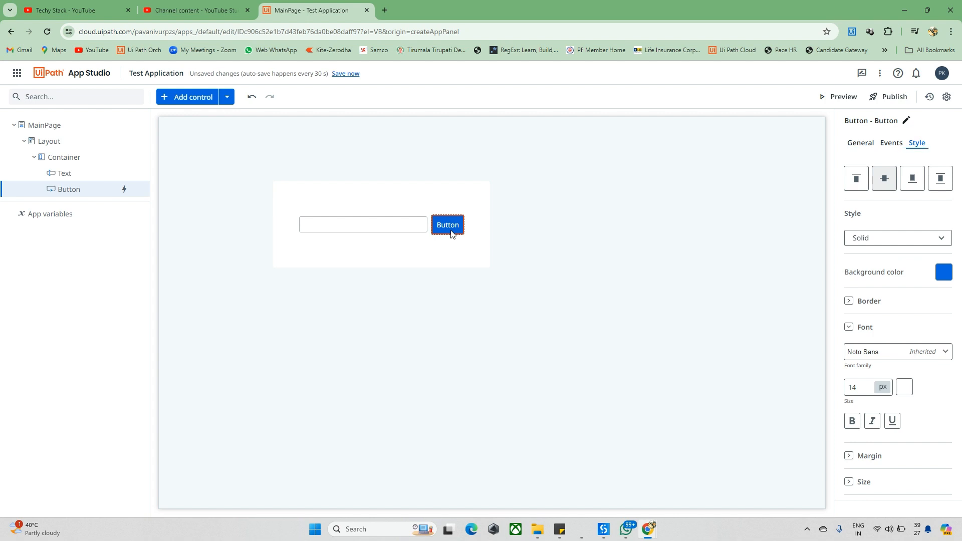
click(860, 143)
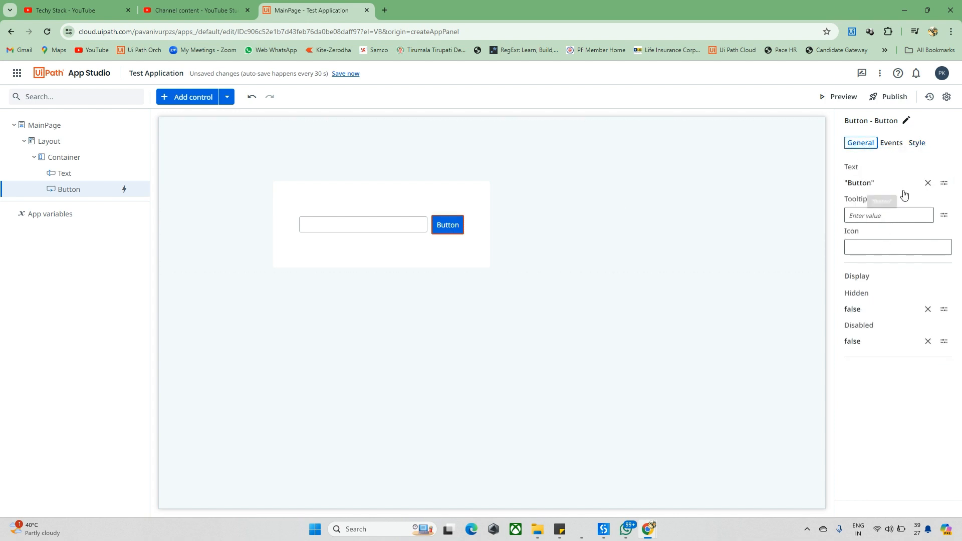
click(943, 183)
key(ctrl+a)
key(BackSpace)
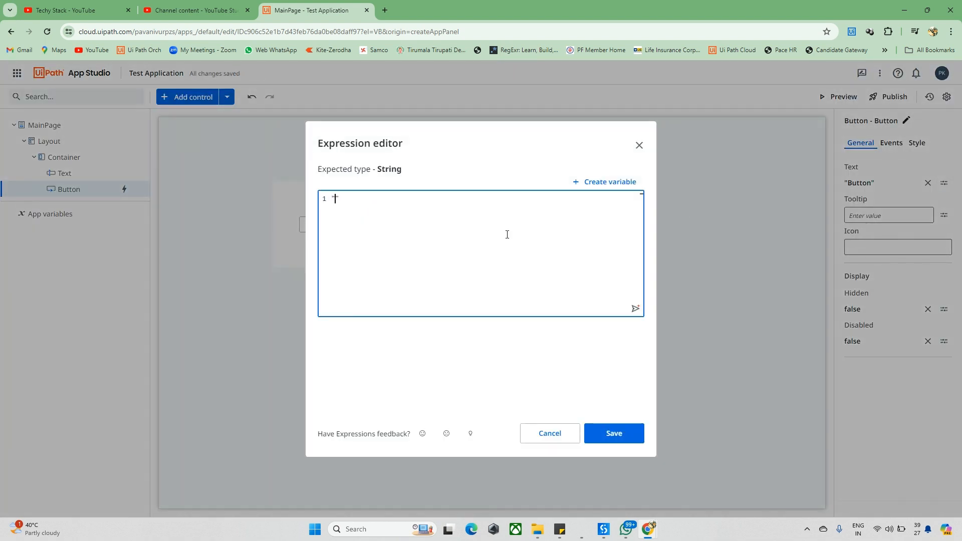
click(614, 435)
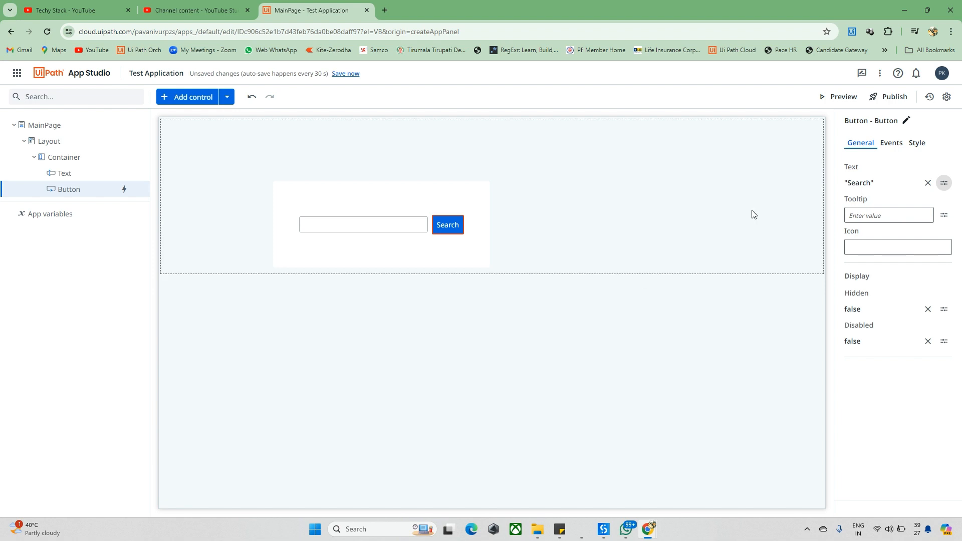
click(915, 144)
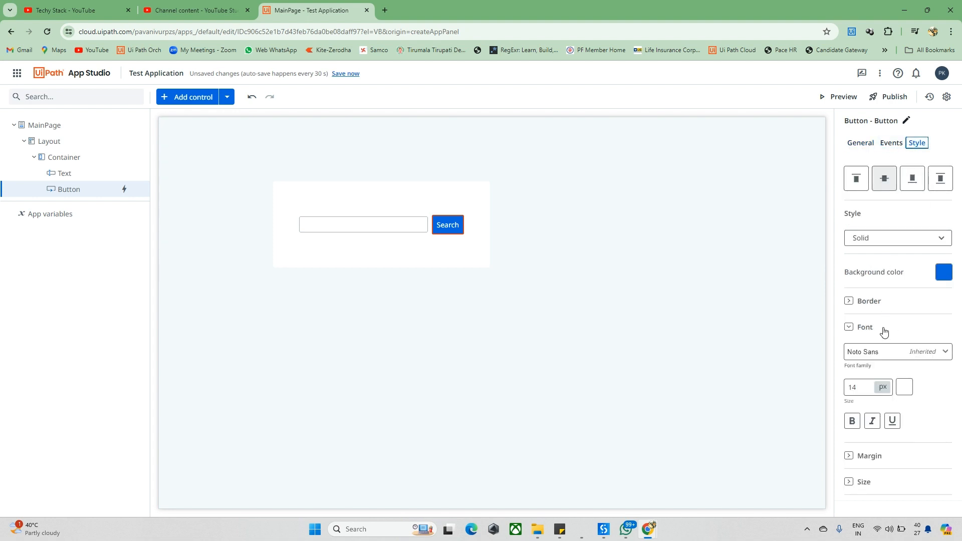
click(851, 458)
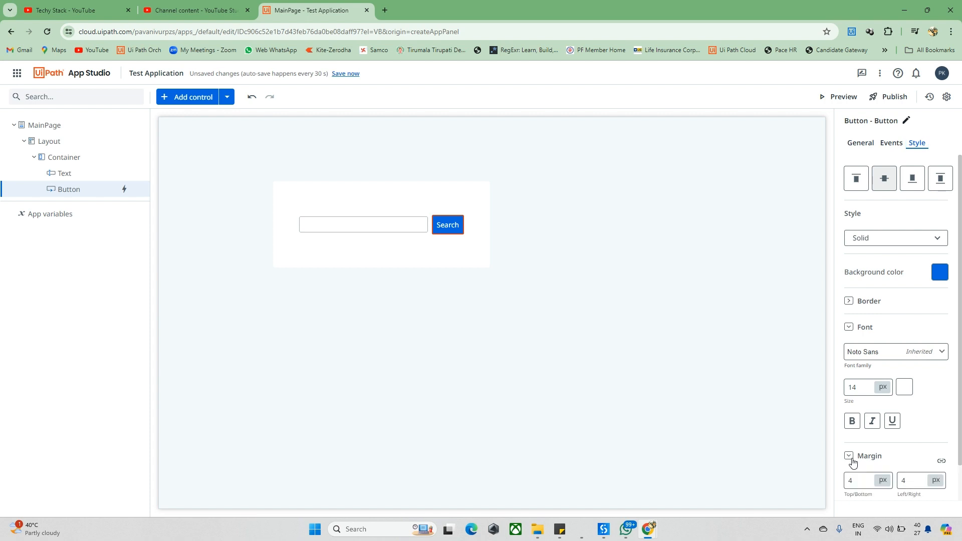
click(890, 146)
Find the magnifying-glass "search" icon in the icon resources and add it to the Search button
click(868, 151)
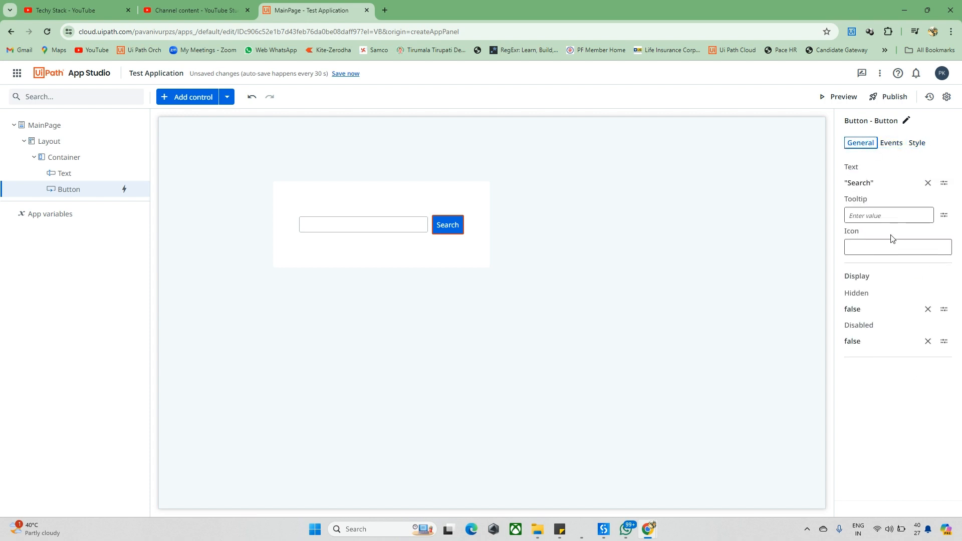
click(900, 244)
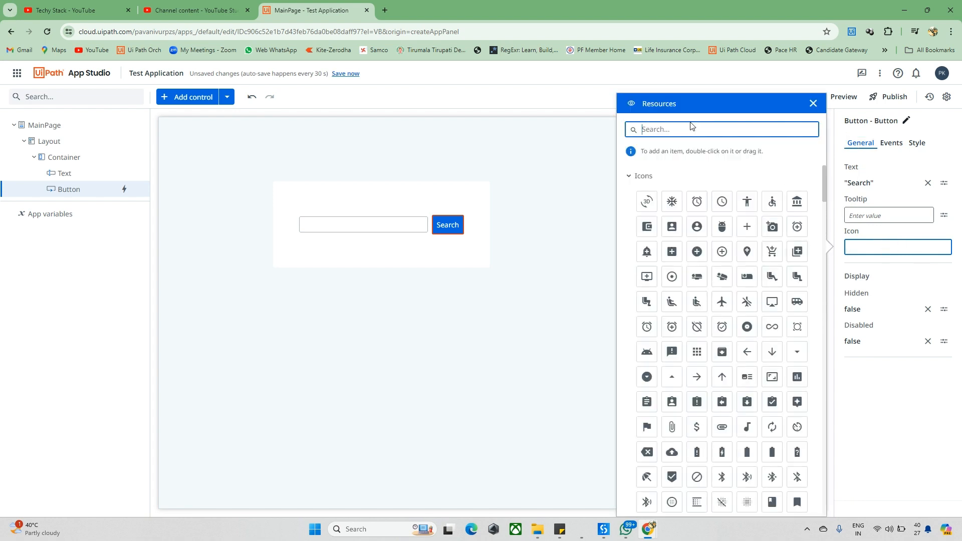
text(search)
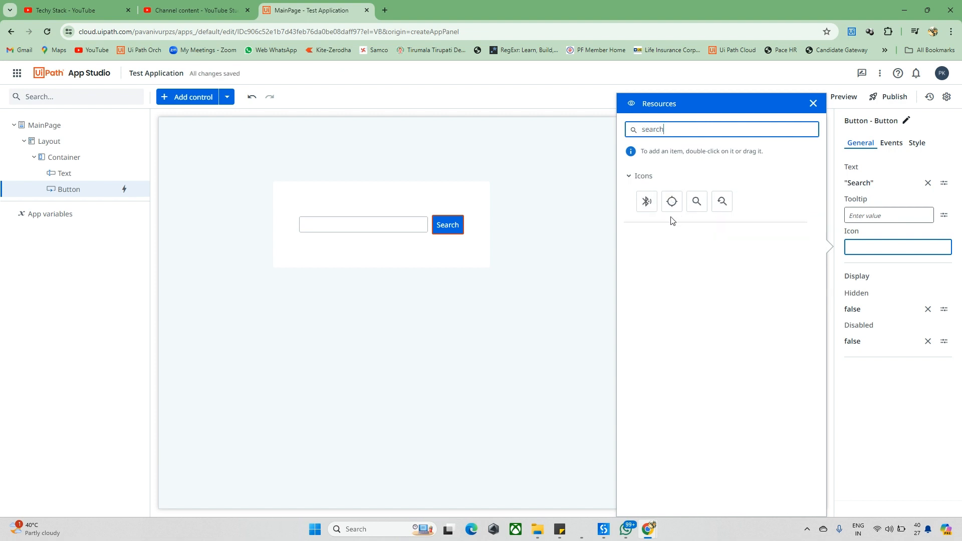
click(700, 207)
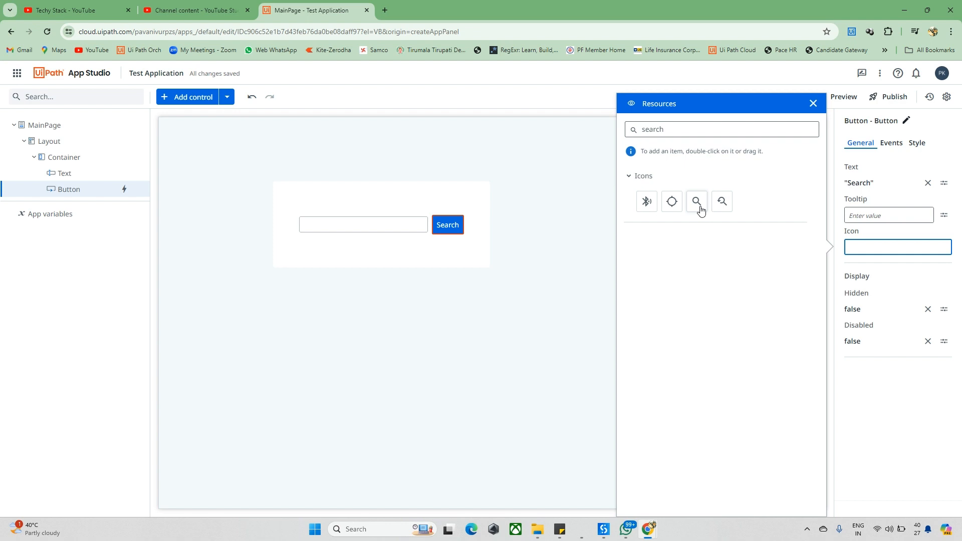
double_click(696, 201)
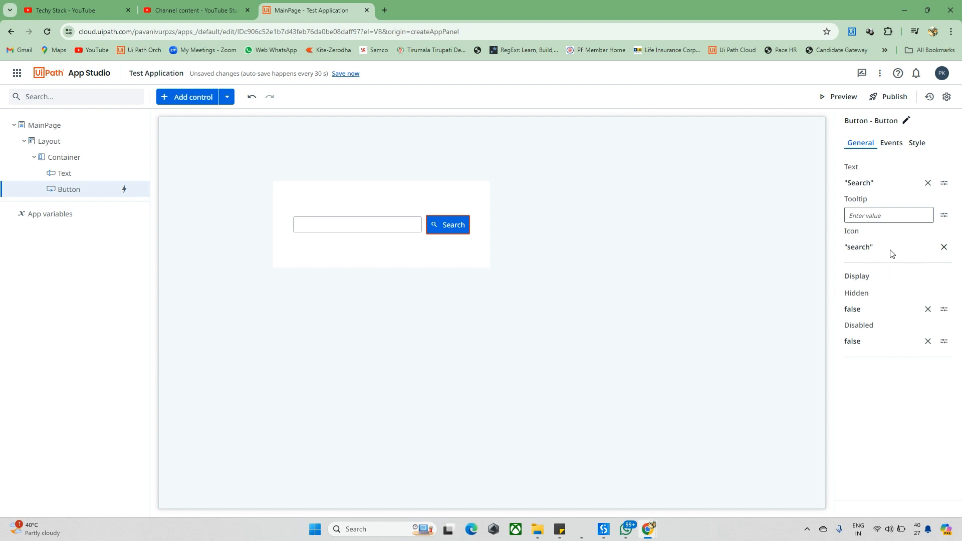
Remove the Search button's icon and apply the bank-shaped account_balance icon instead
click(944, 247)
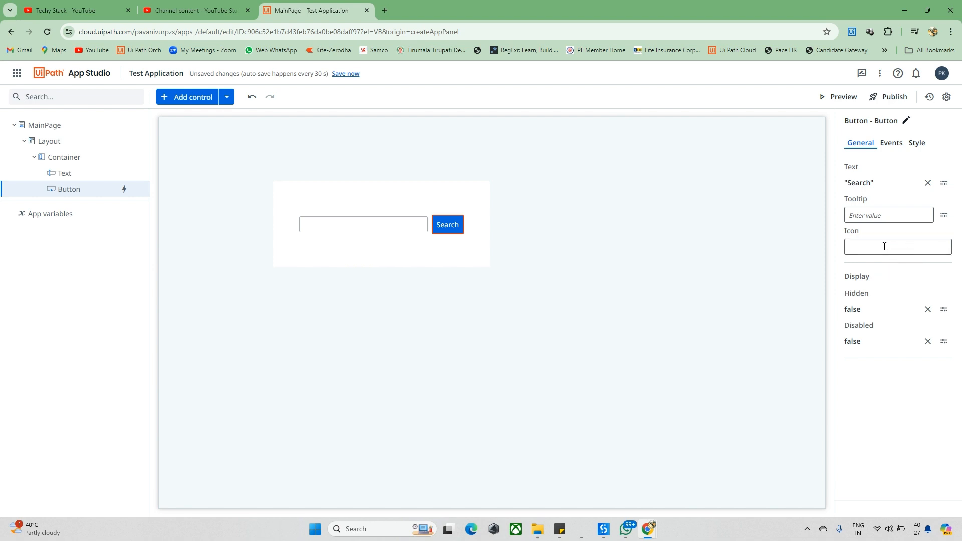
click(884, 247)
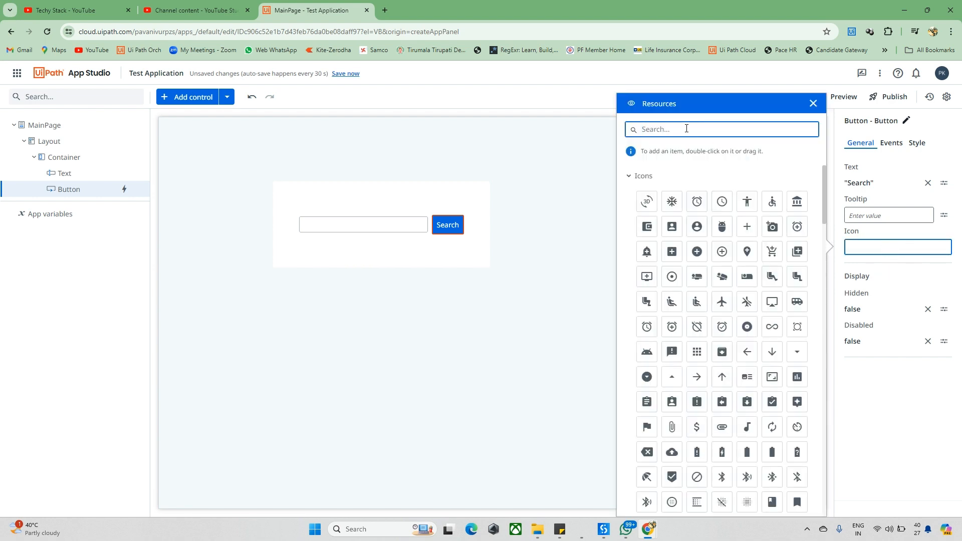
text(bank)
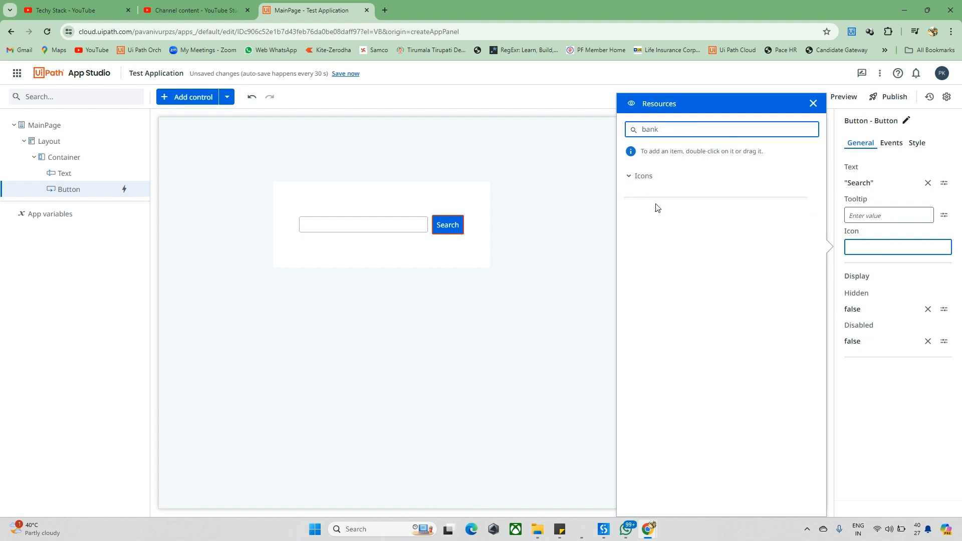
key(BackSpace)
key(BackSpace)
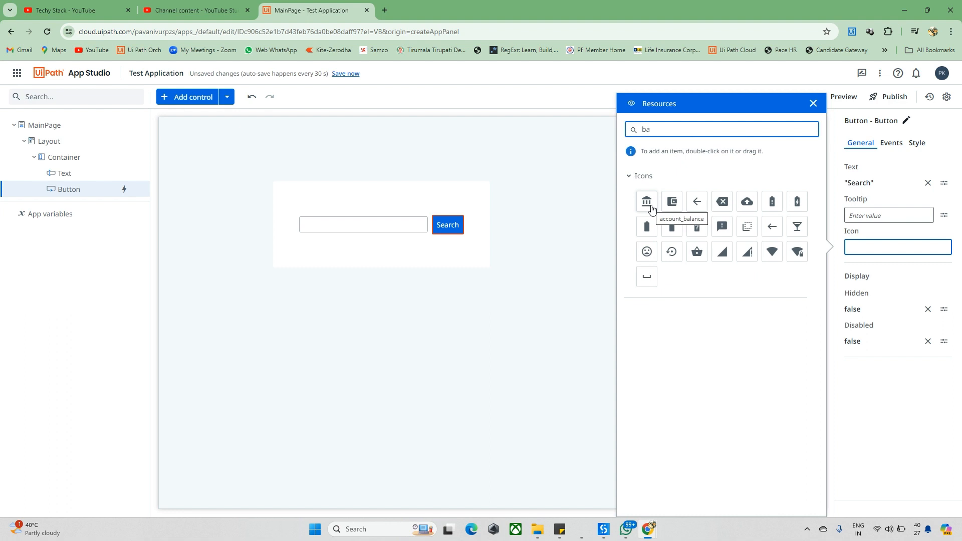
click(652, 209)
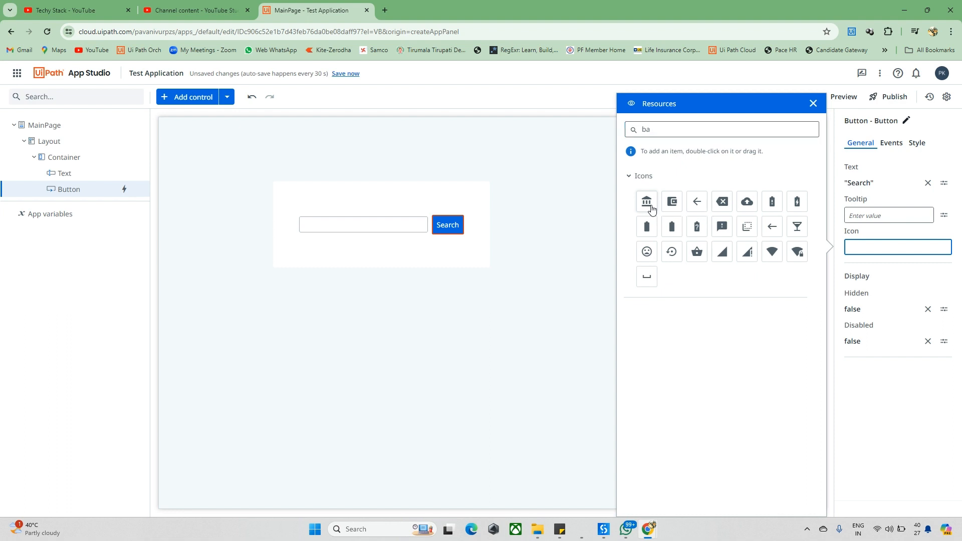
double_click(651, 209)
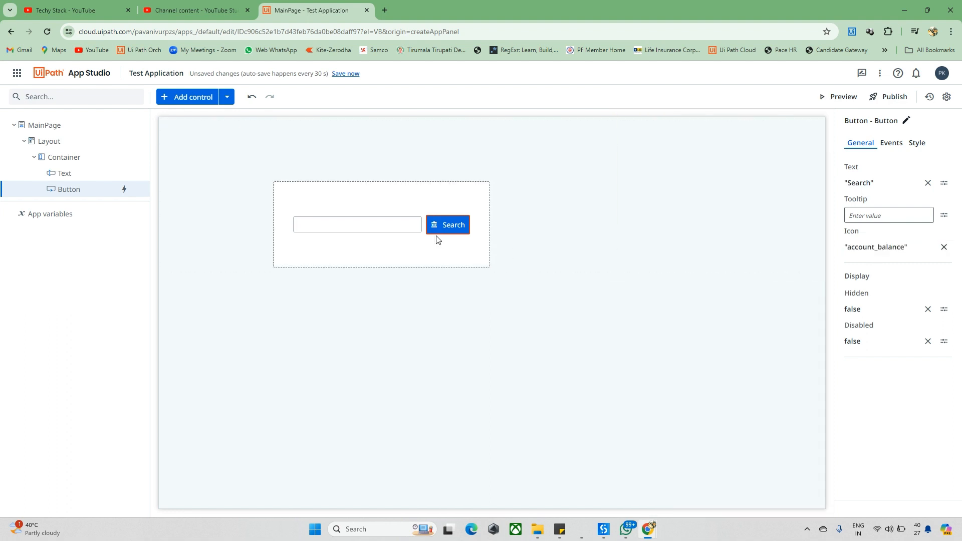
Undo the account_balance icon on the Search button
click(441, 253)
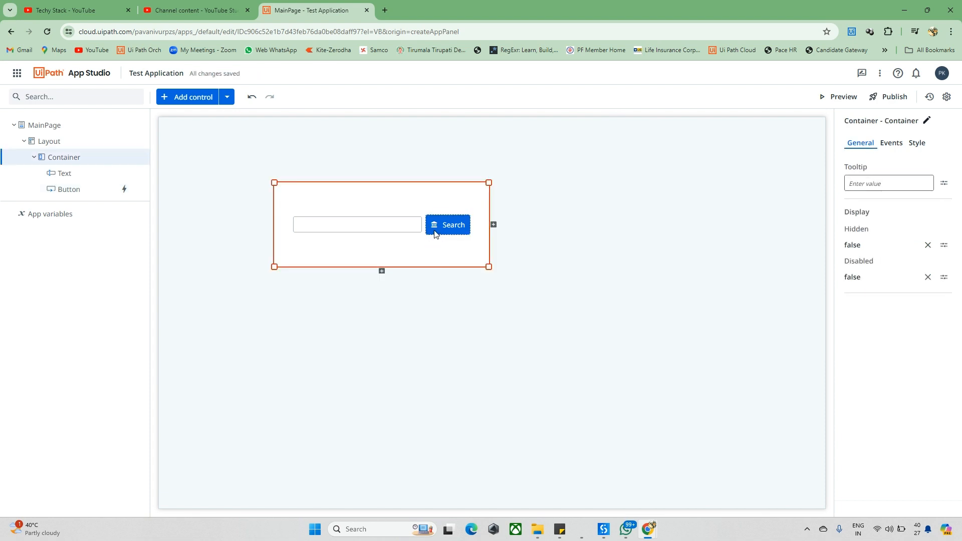
click(434, 233)
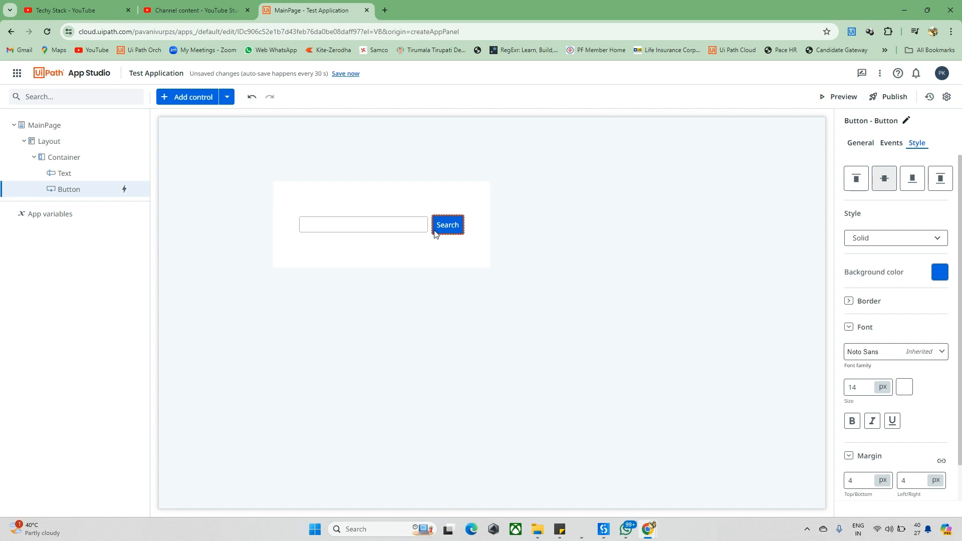
right_click(447, 248)
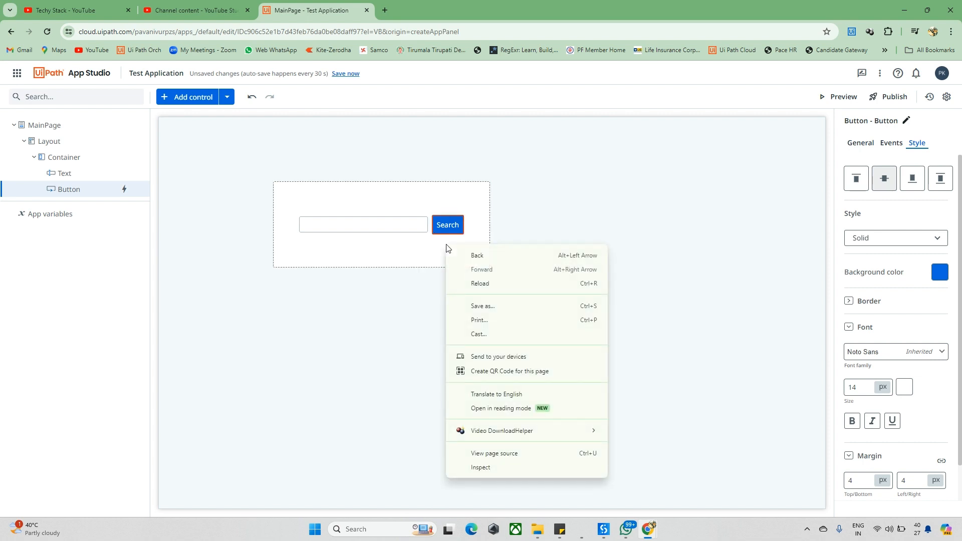
key(Escape)
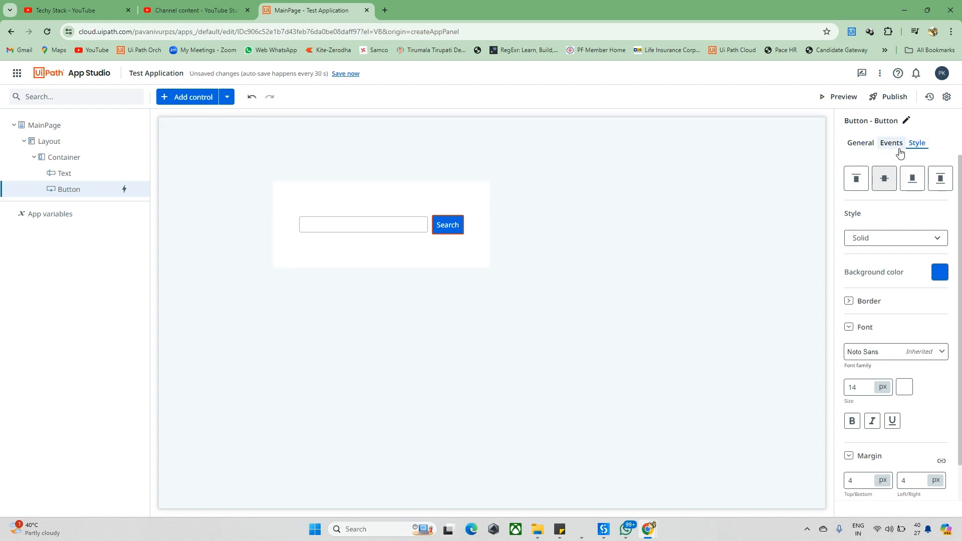
Apply the snowflake icon to the Search button and undo it again
click(851, 145)
click(904, 250)
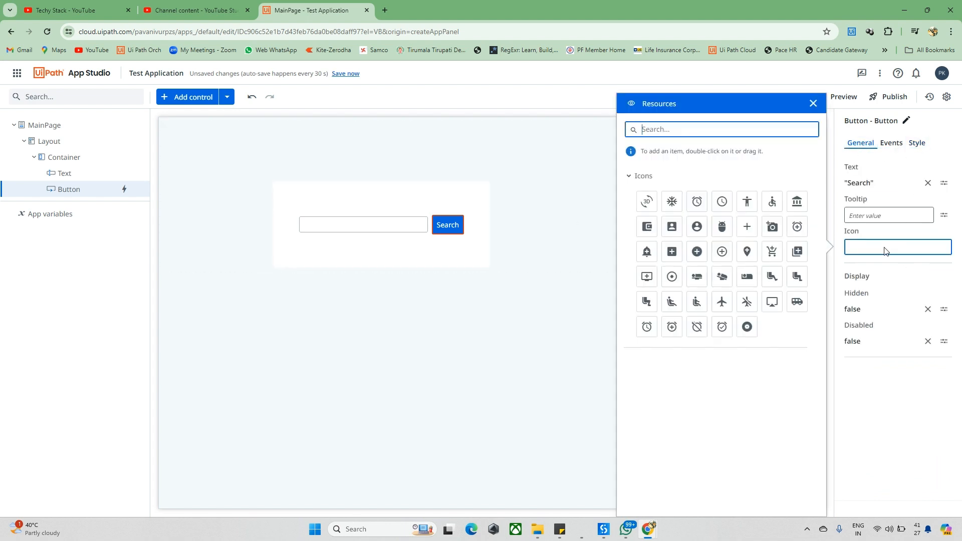
double_click(672, 203)
click(481, 254)
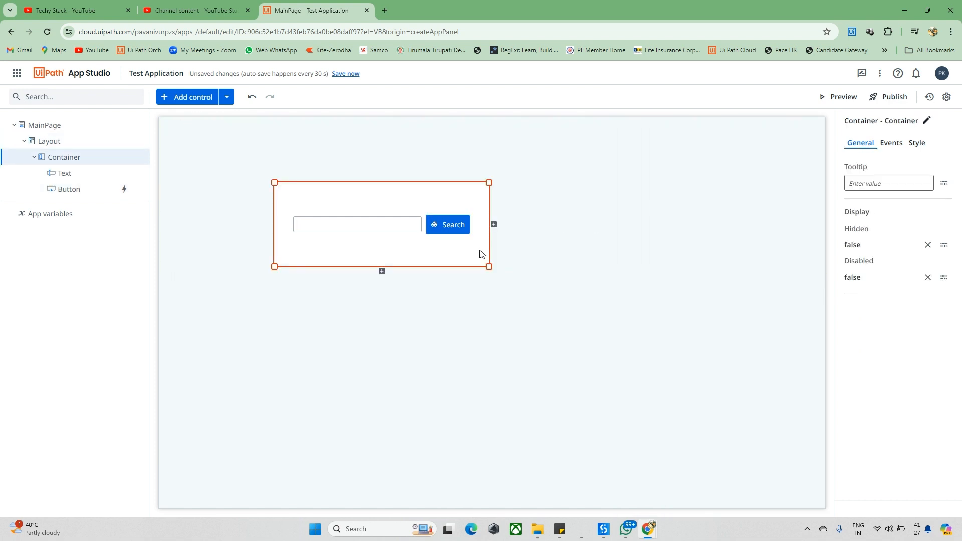
key(ctrl+z)
click(480, 254)
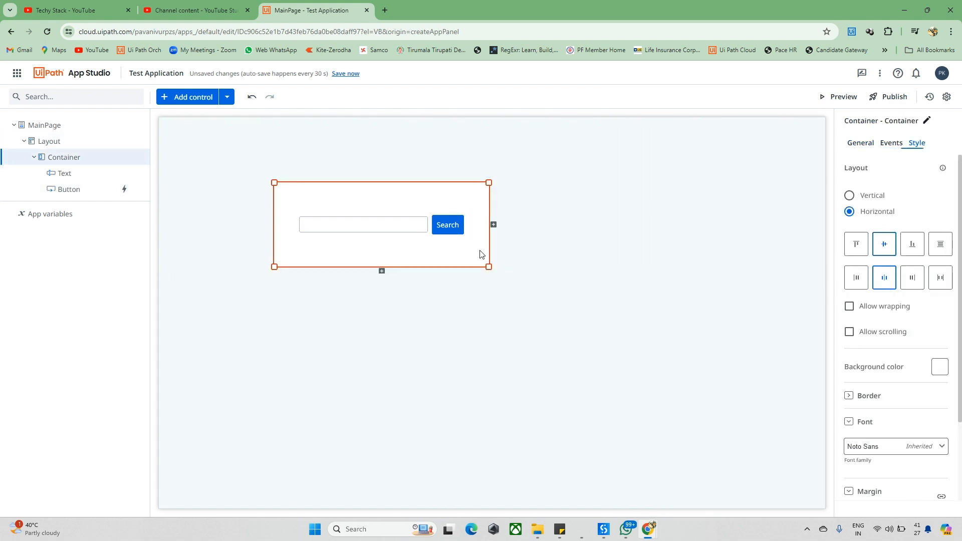
click(253, 98)
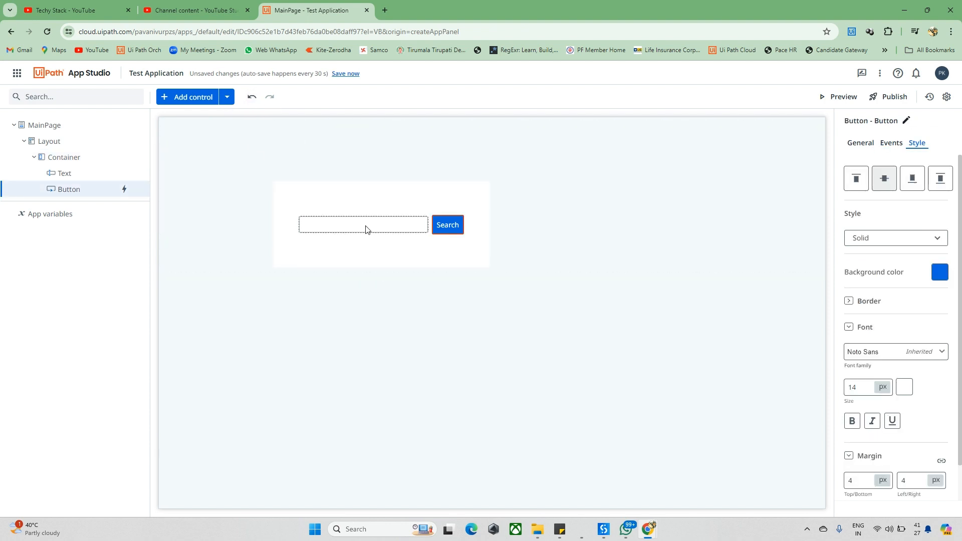
Review the available controls in the Input, Display, Containers and Icons categories with the container selected
ctrl+click(571, 324)
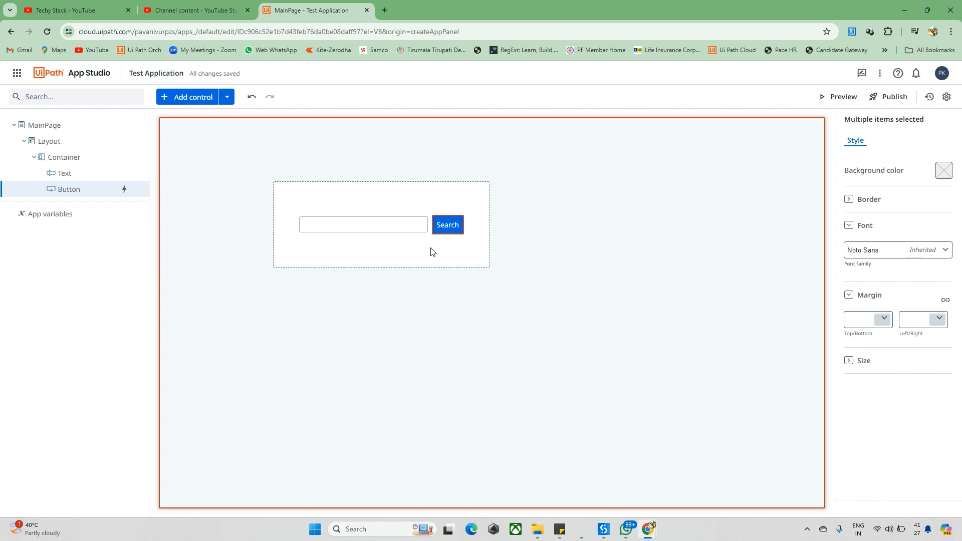
click(401, 211)
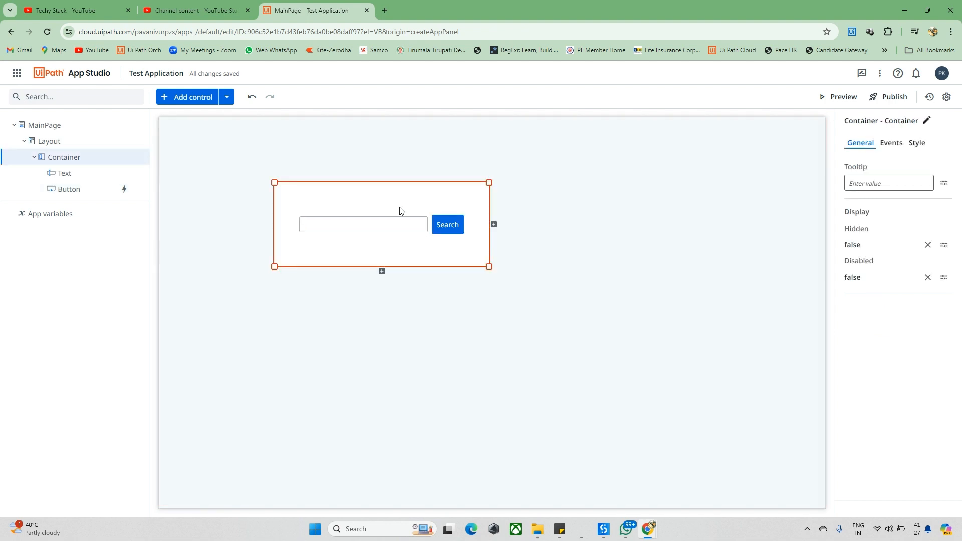
click(201, 100)
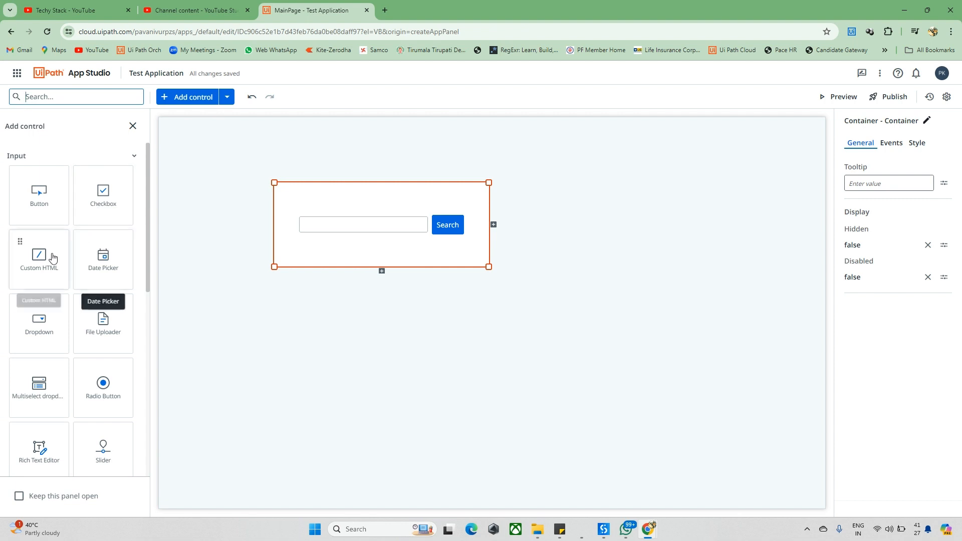
scroll(52, 296, down, 2)
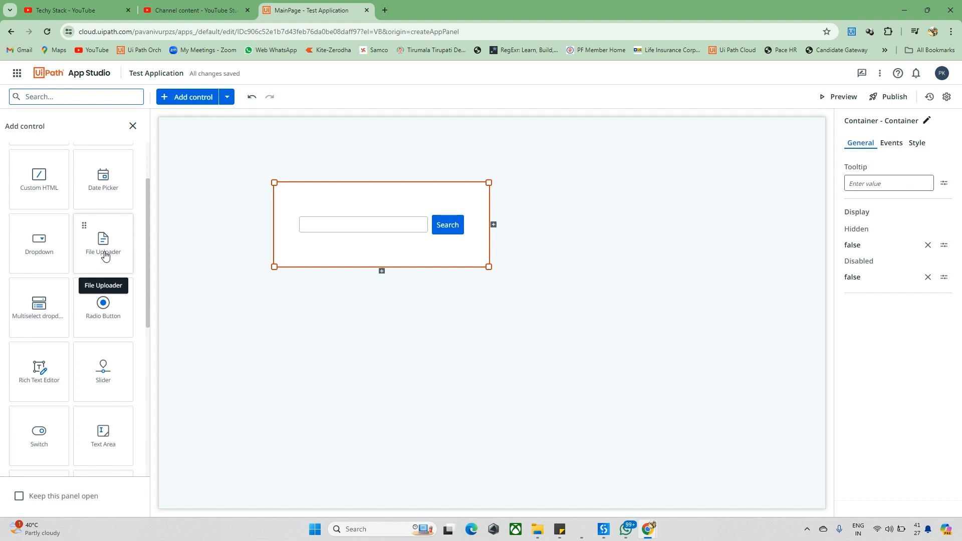
scroll(105, 257, down, 7)
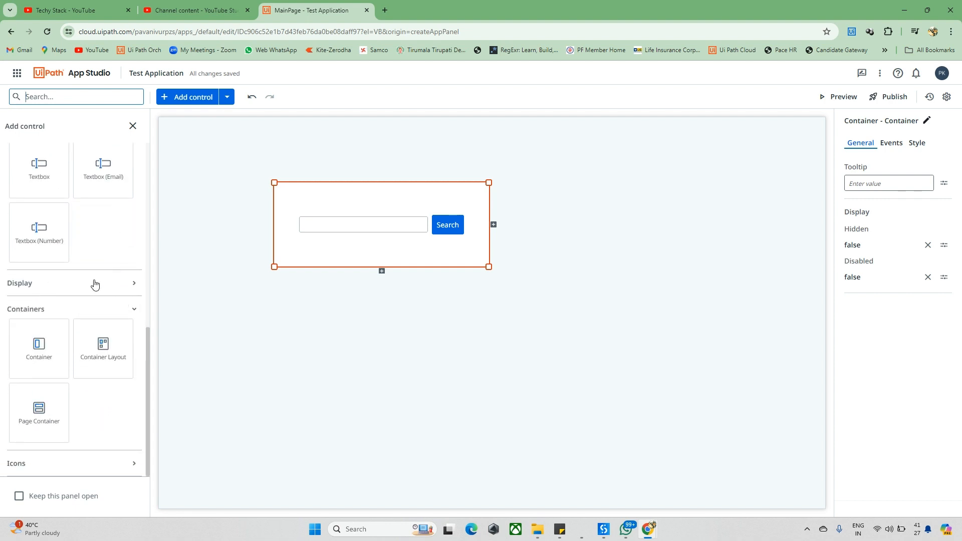
click(92, 282)
scroll(92, 323, down, 3)
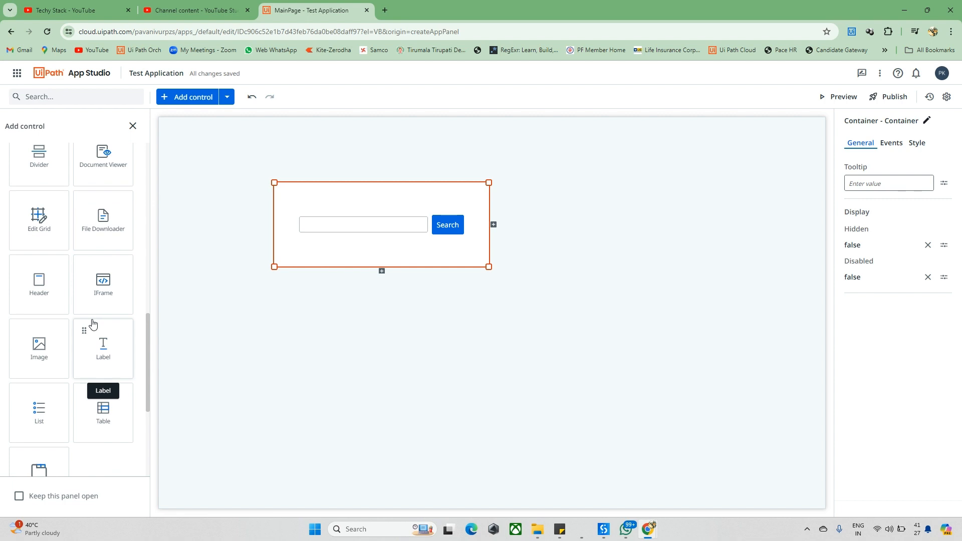
scroll(92, 323, down, 5)
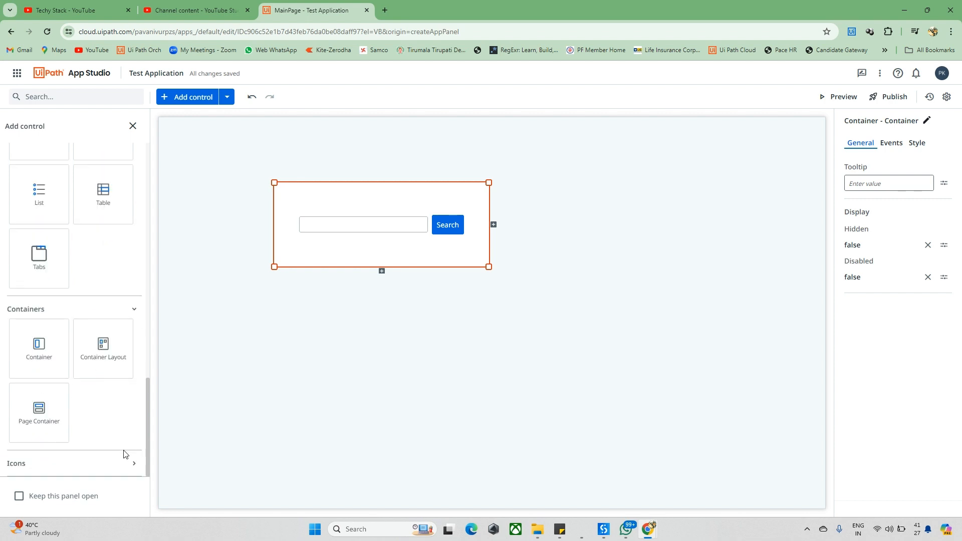
click(124, 462)
scroll(114, 397, down, 5)
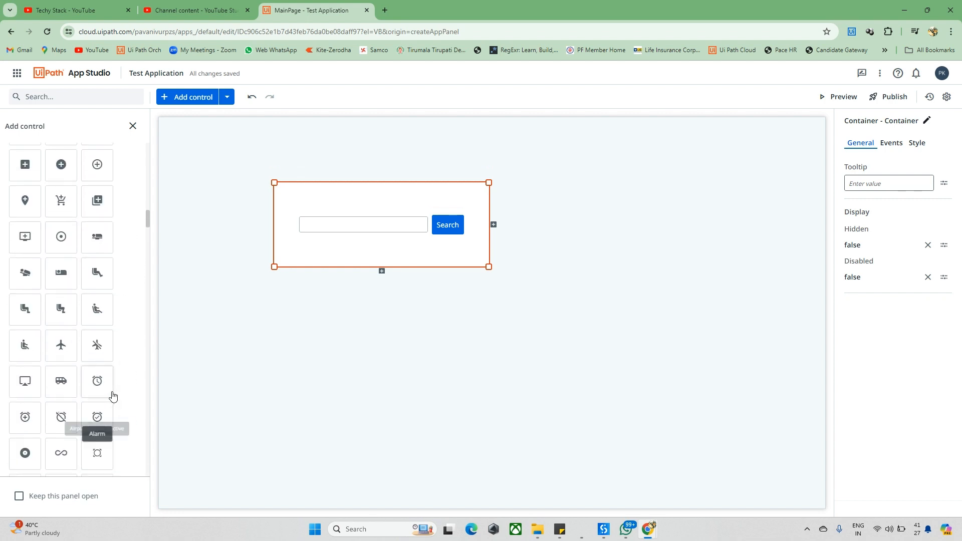
scroll(112, 396, down, 10)
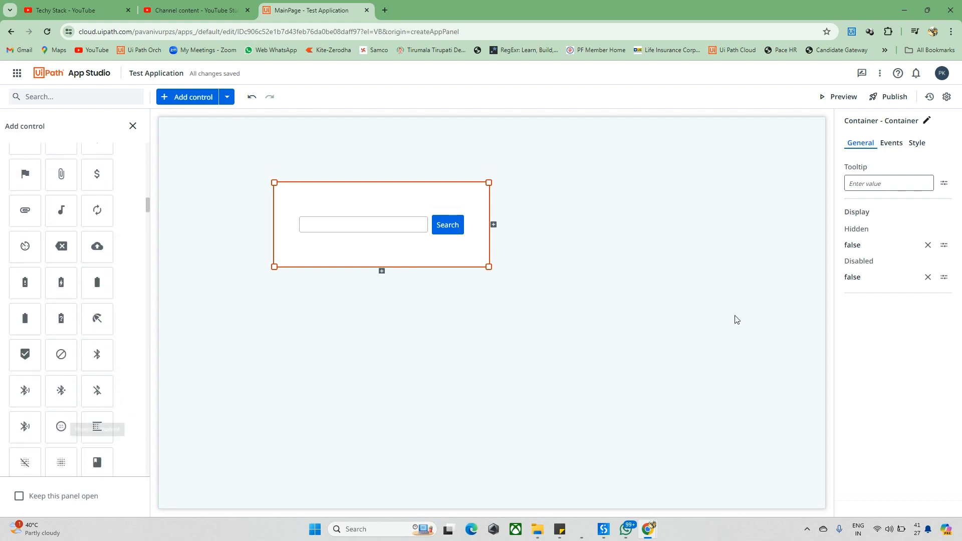
scroll(130, 257, up, 10)
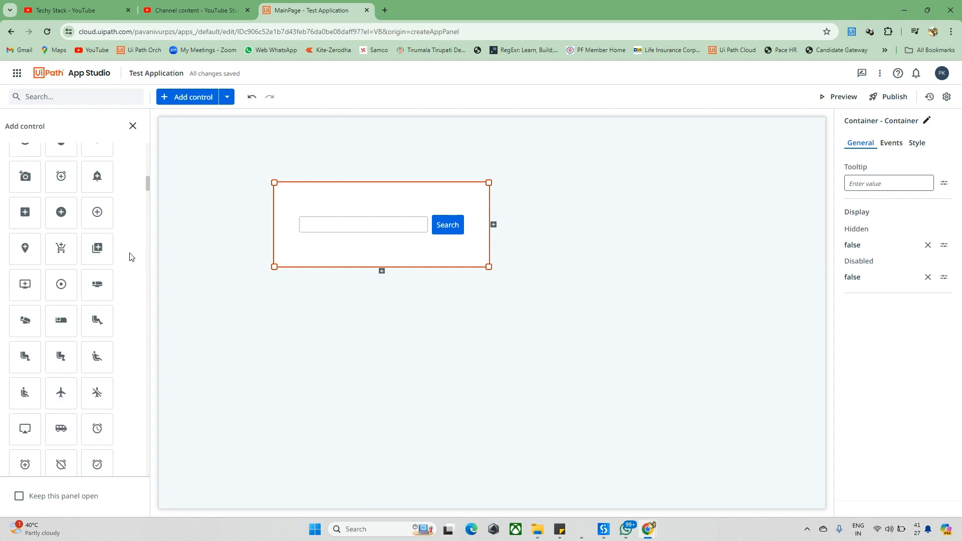
scroll(130, 256, up, 15)
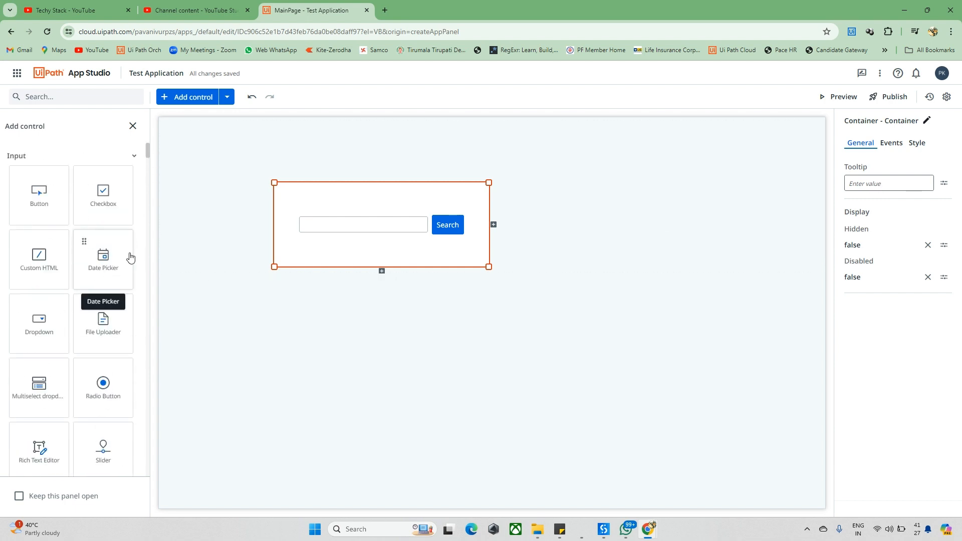
click(133, 126)
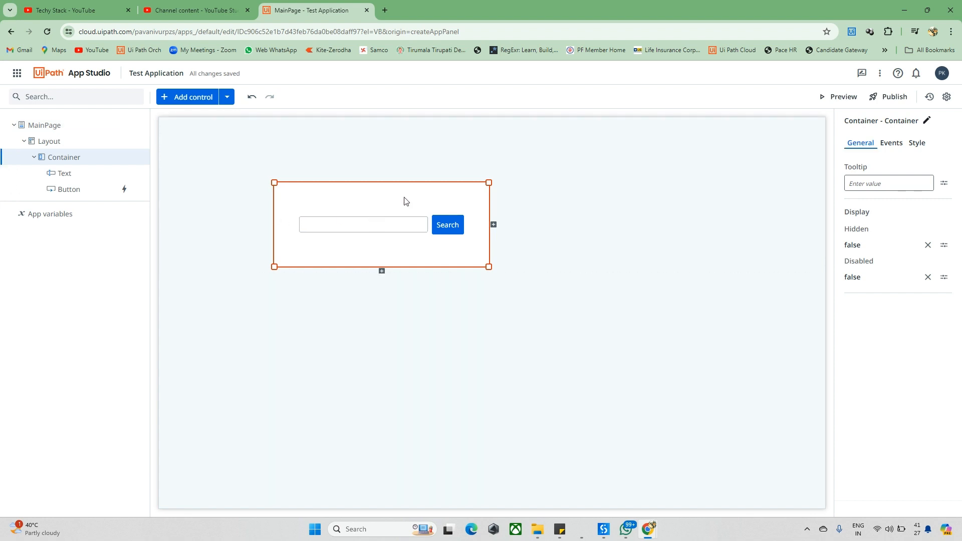
Review the click event rule configured for the Search button
click(440, 223)
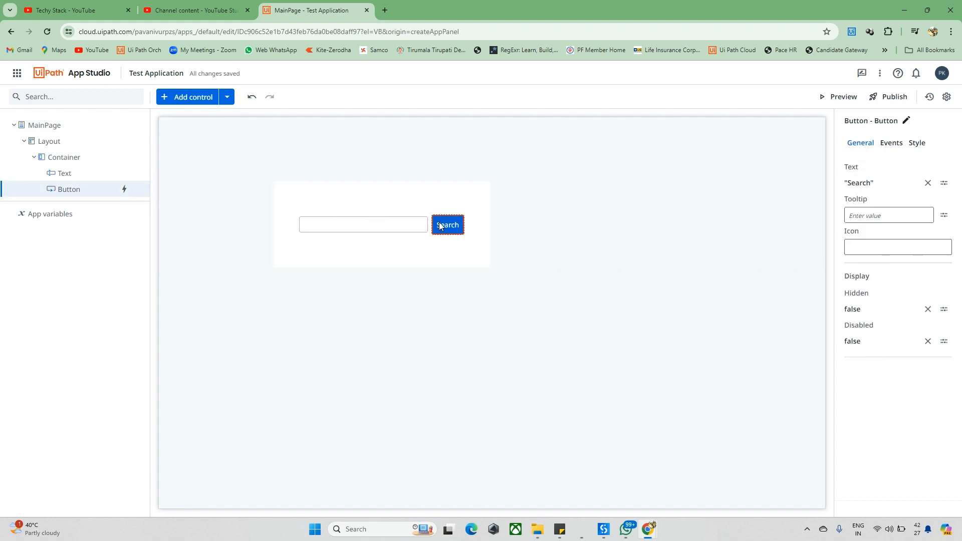
click(894, 145)
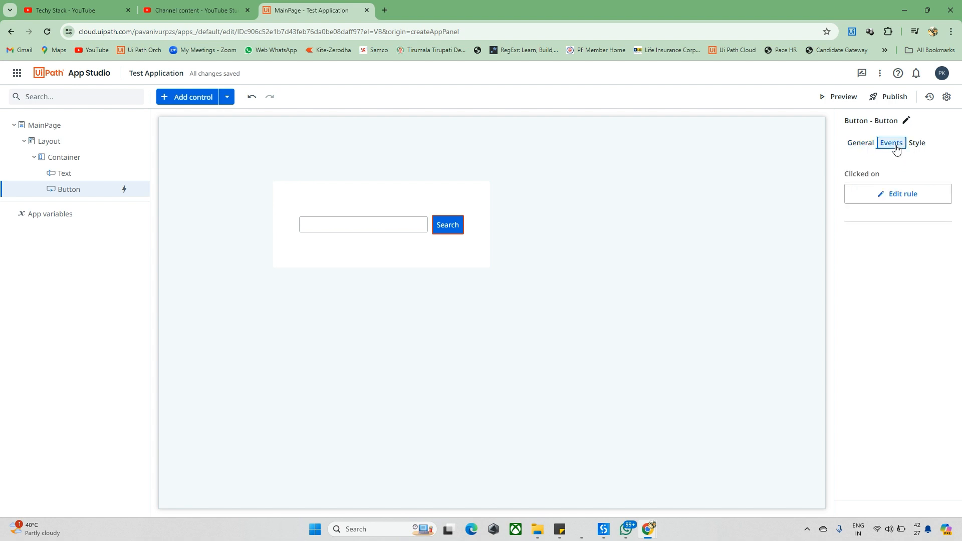
click(895, 198)
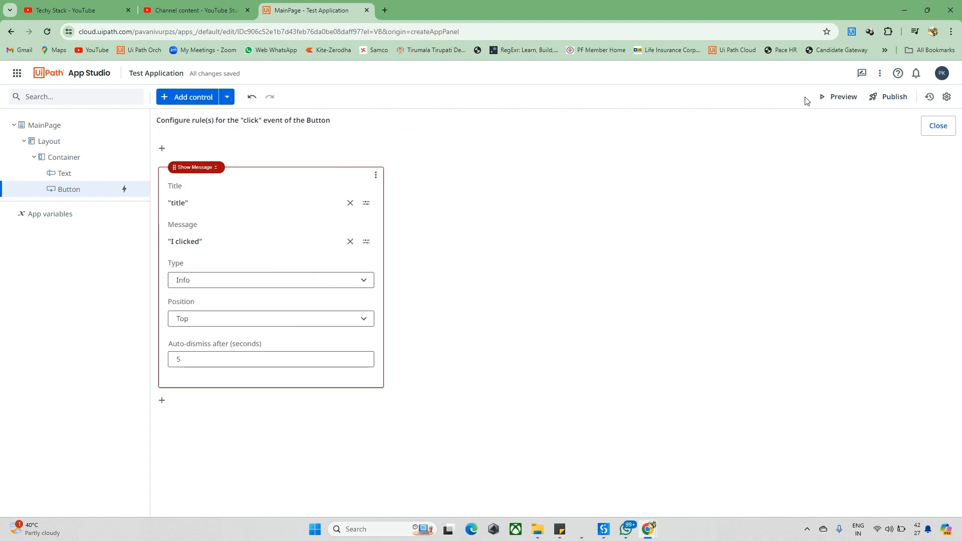
click(939, 127)
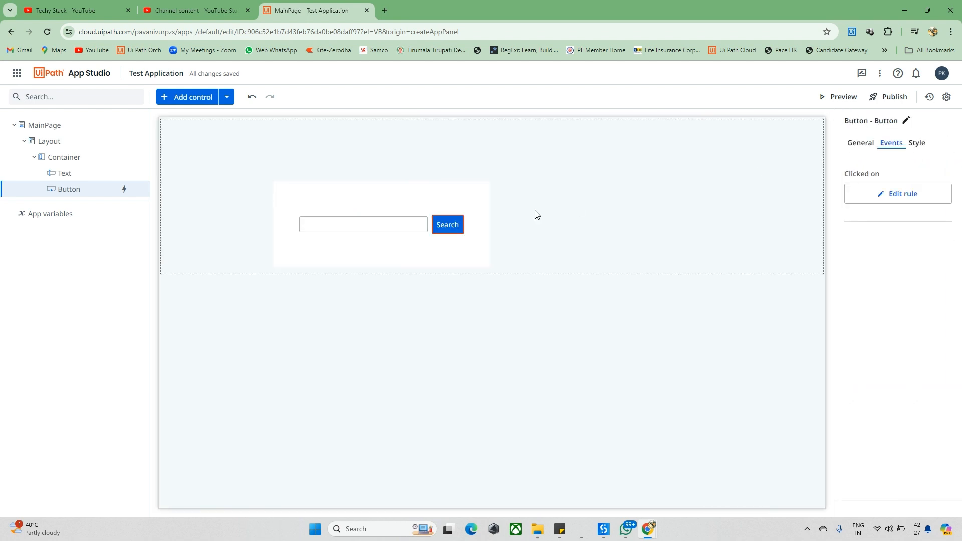
Preview the Test Application and look at its run URL
click(836, 101)
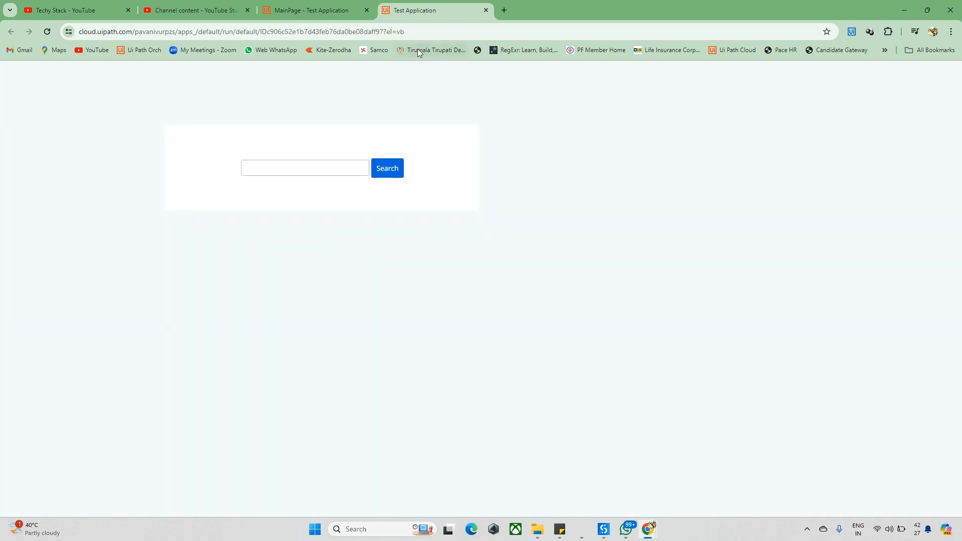
click(416, 36)
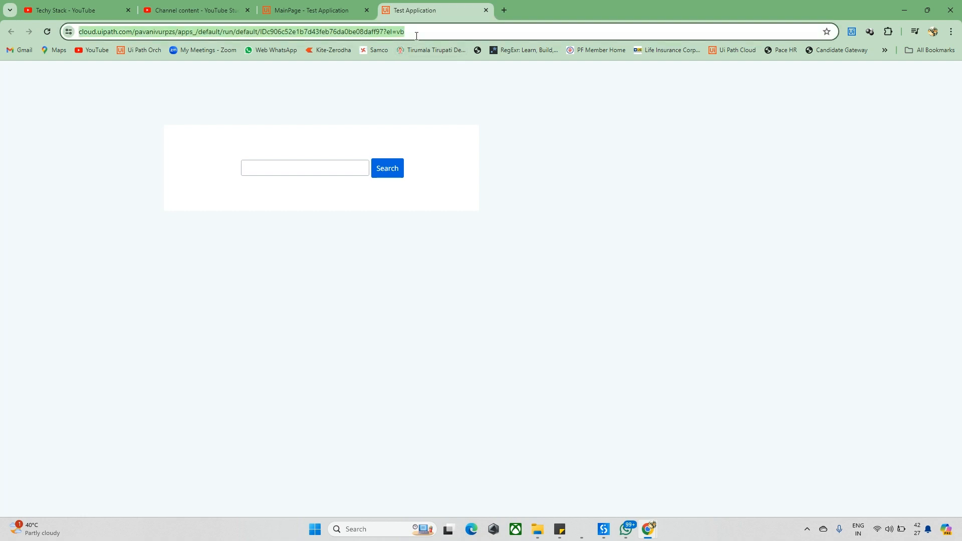
click(477, 99)
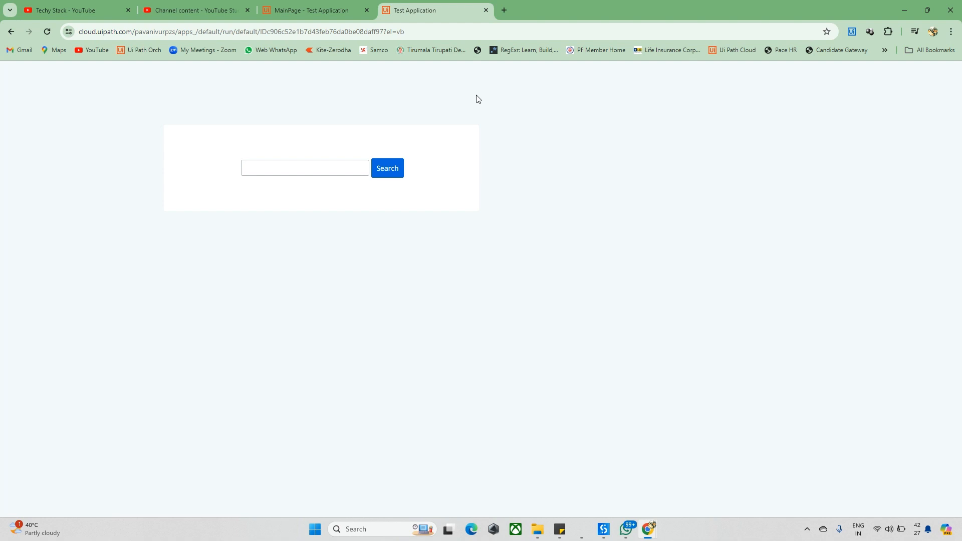
Open the preview's URL in a new browser tab and close the original preview tab
click(439, 32)
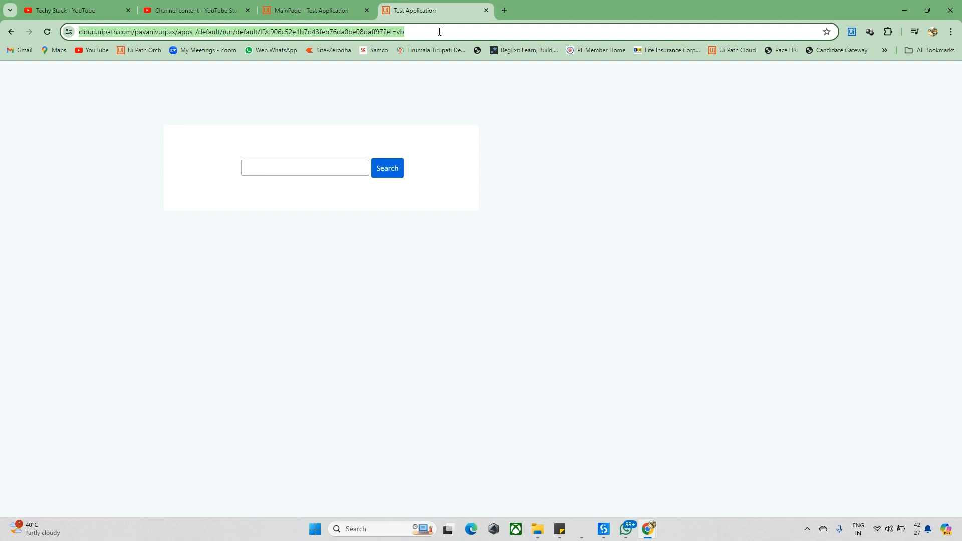
click(502, 10)
key(ctrl+v)
key(Return)
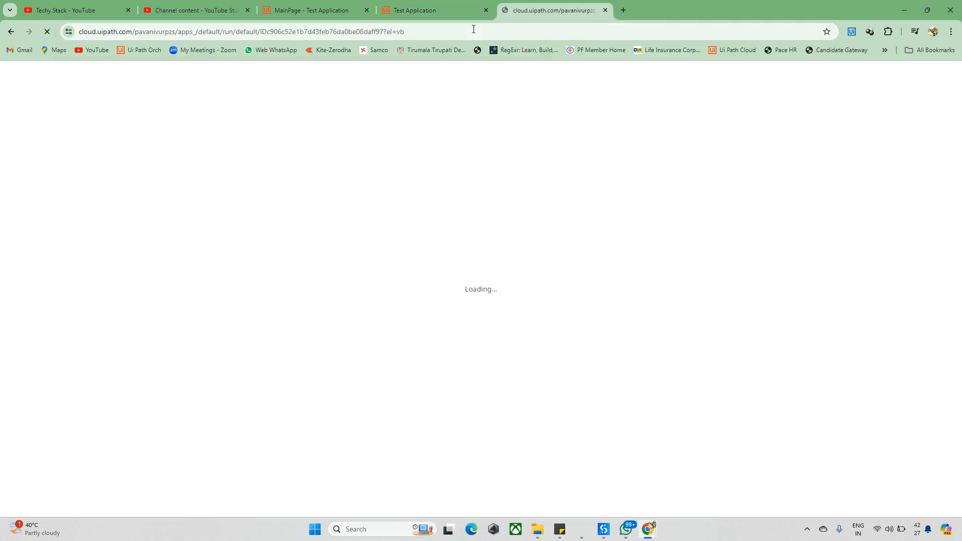
click(487, 11)
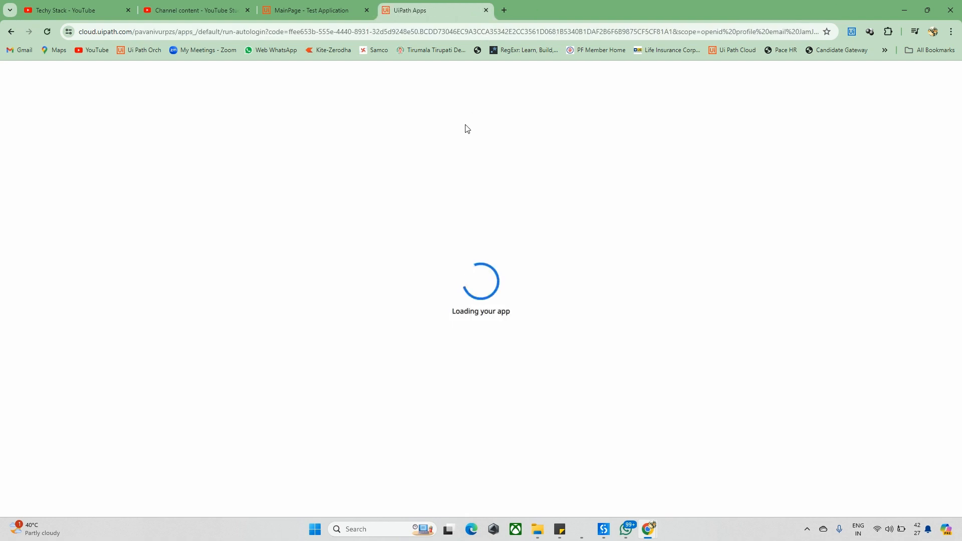
Test the previewed app by entering Techystack in the textbox and running Search three times, dismissing the pop-up messages
click(332, 171)
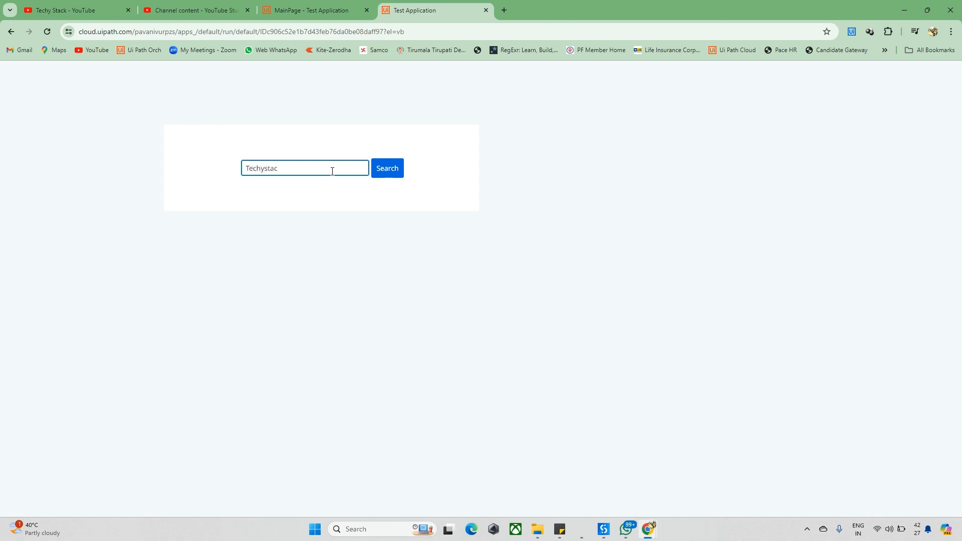
click(385, 170)
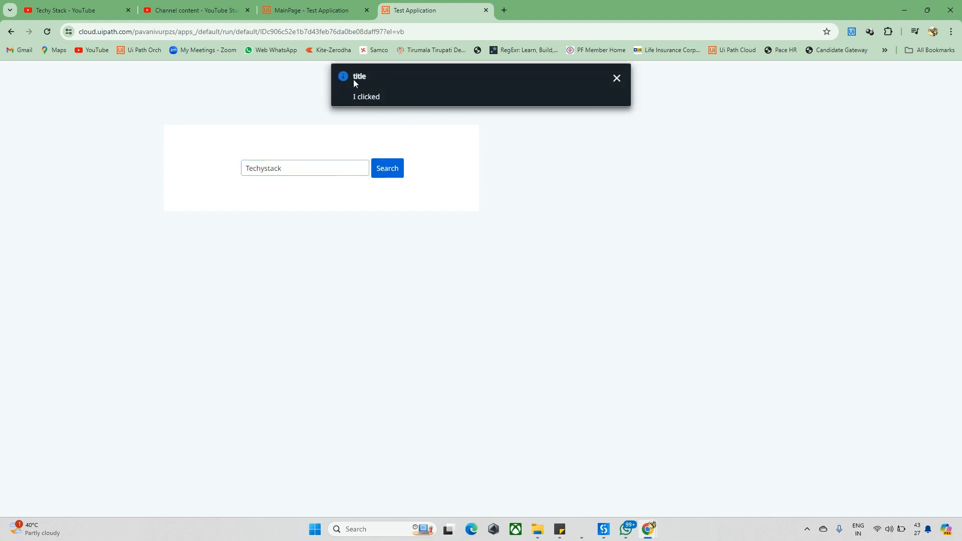
click(392, 173)
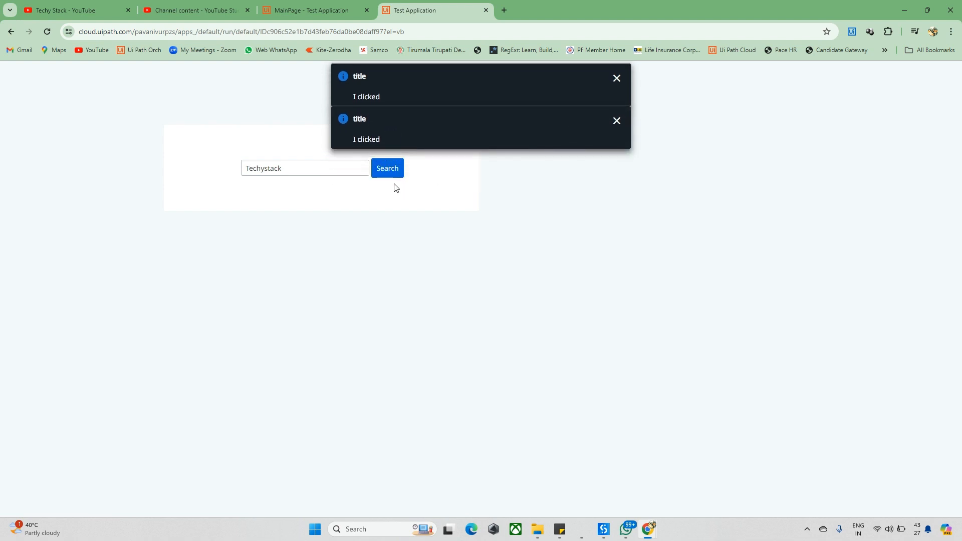
click(385, 176)
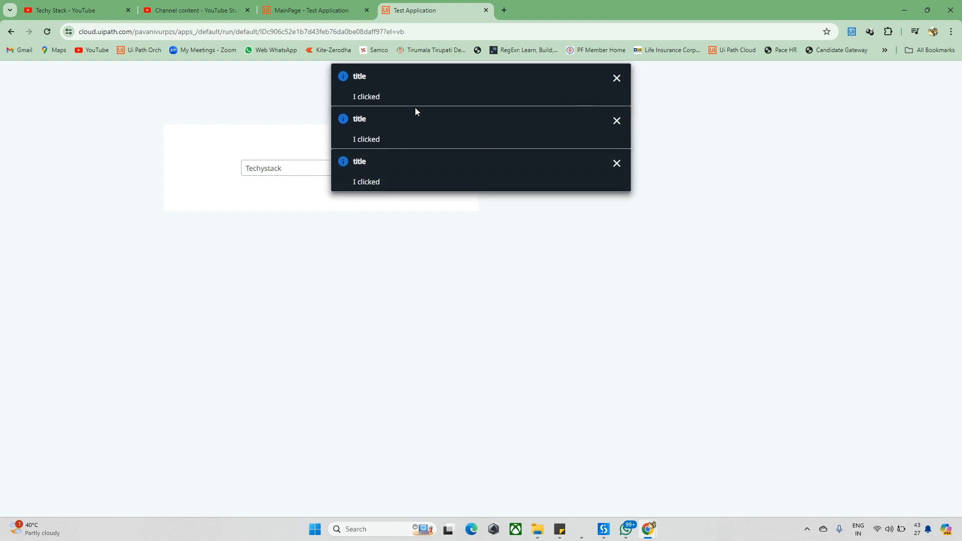
click(617, 78)
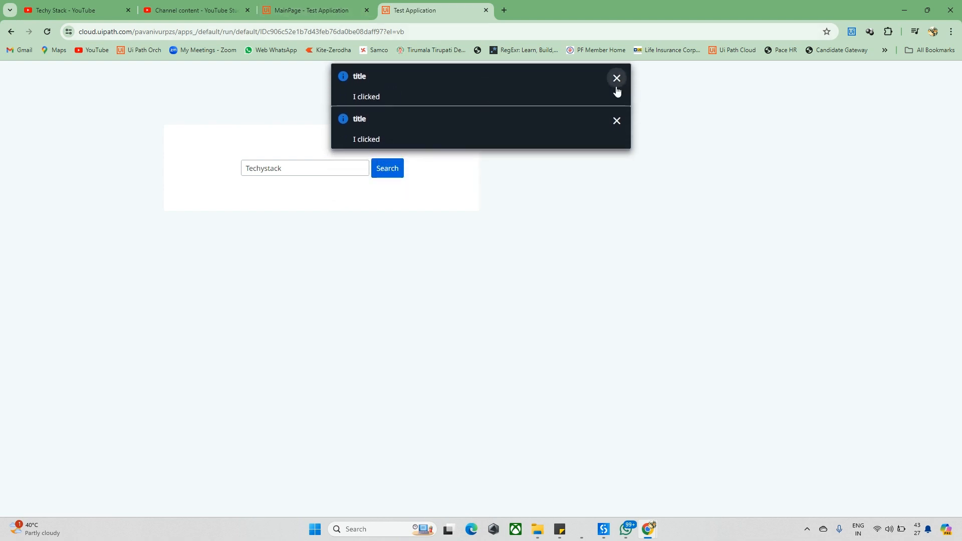
click(617, 80)
Return to the app editor and check the auto-dismiss time in the Search button's Show Message rule
click(328, 8)
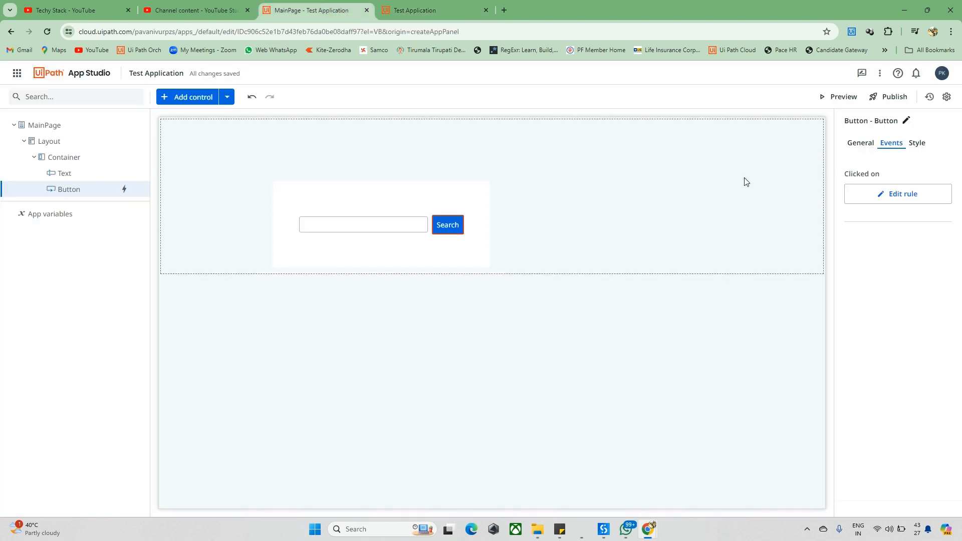
click(895, 193)
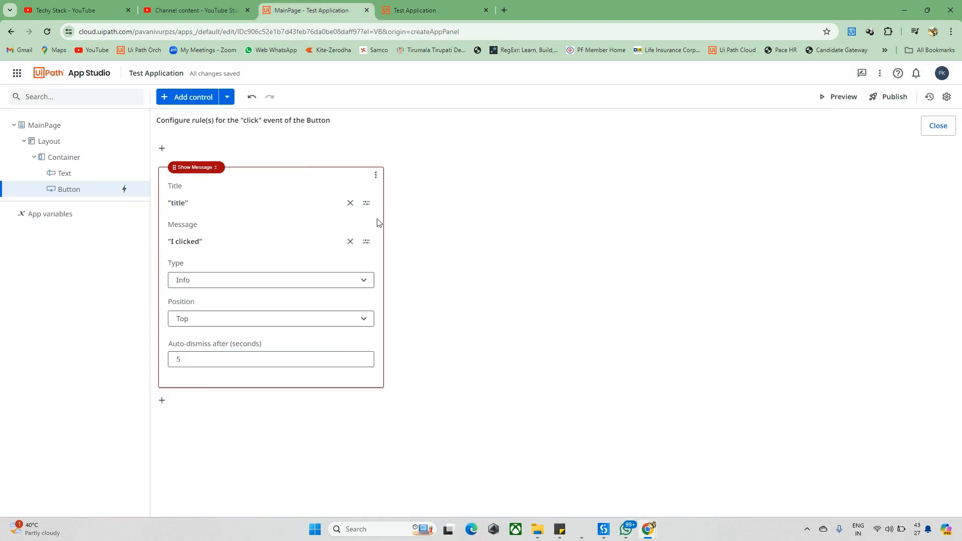
click(231, 356)
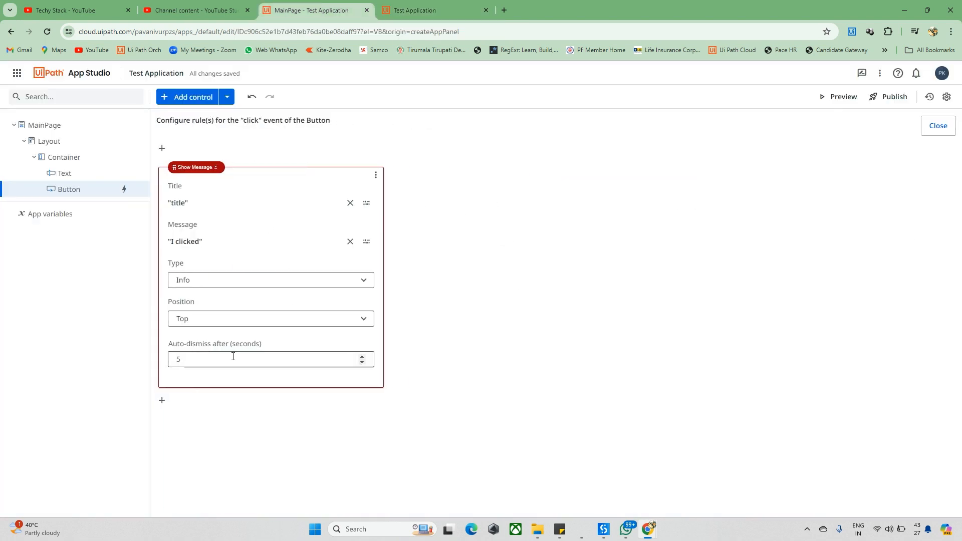
drag(199, 359, 139, 361)
click(197, 360)
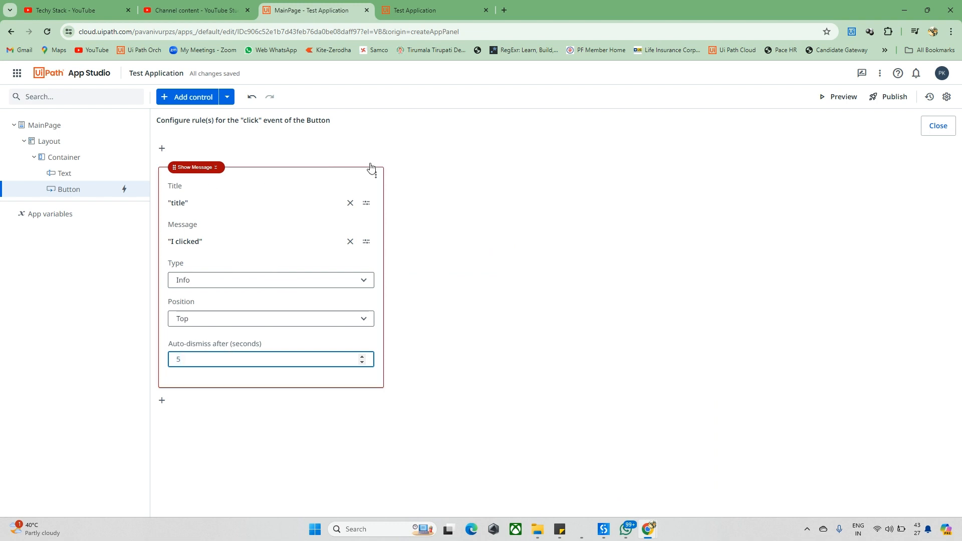
Add a Set Value rule above the Show Message rule in the button's click event
click(161, 149)
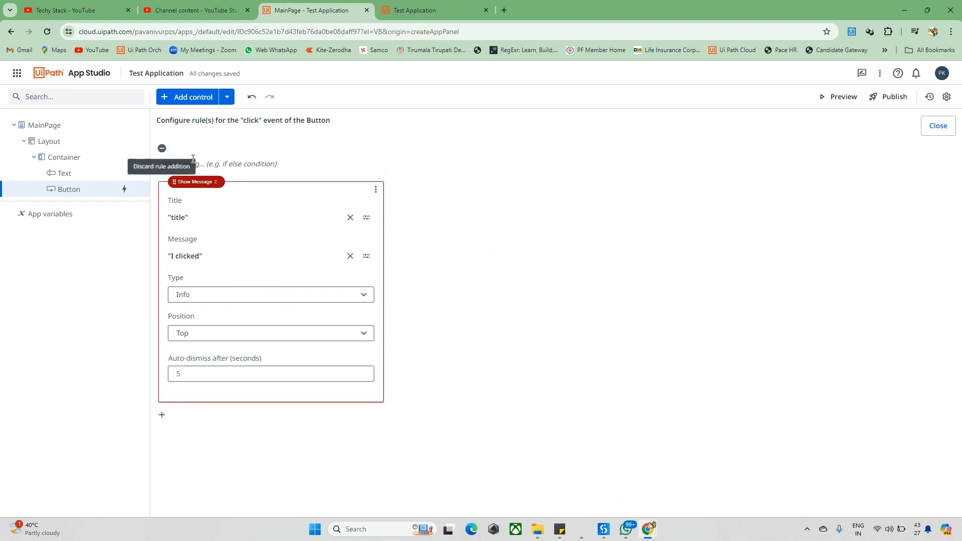
click(218, 165)
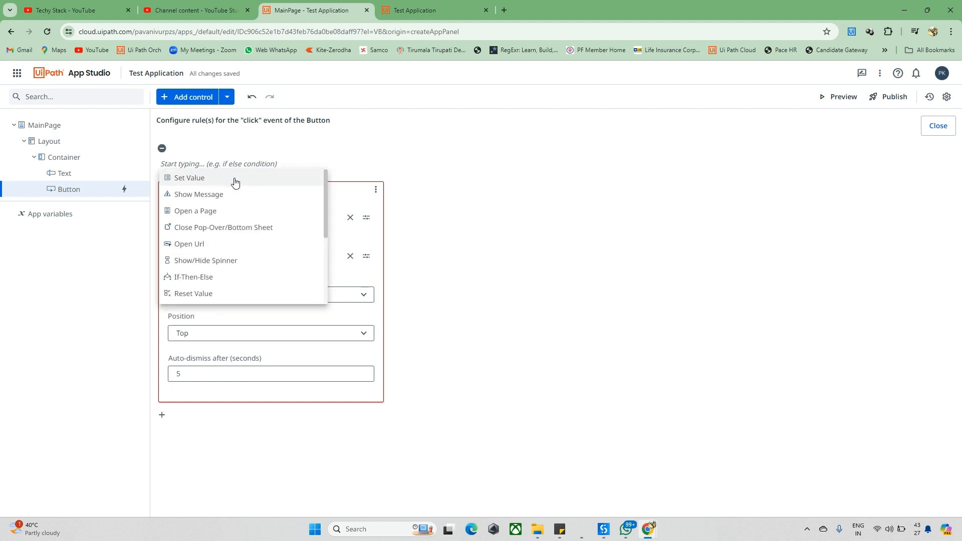
click(195, 179)
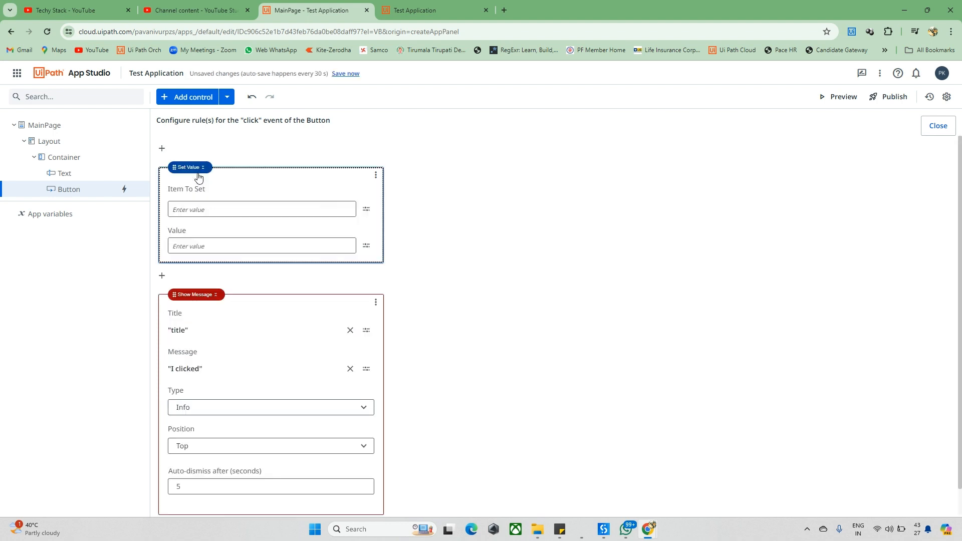
Try to use the literal text "Techsy" as the Set Value rule's item to set, and clear it again
click(229, 206)
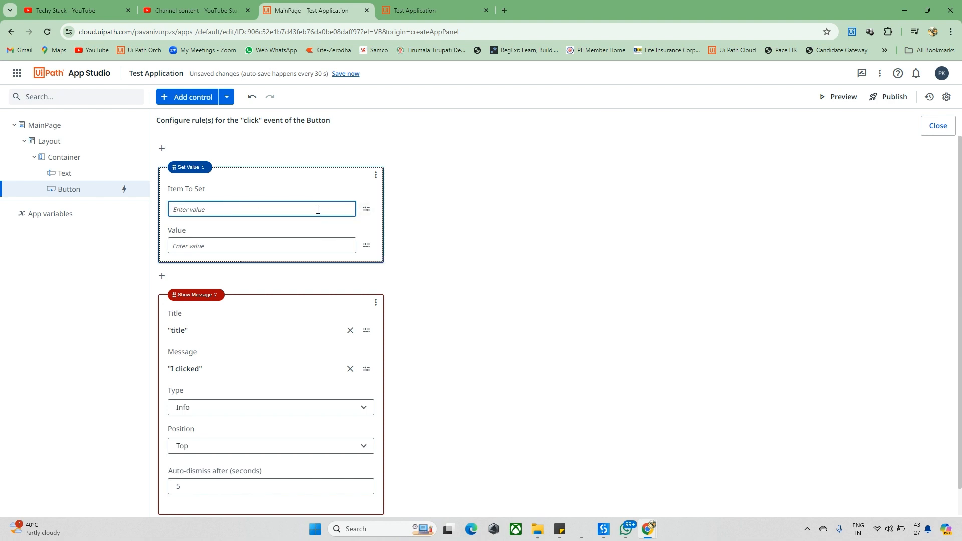
text("Techsy)
click(326, 246)
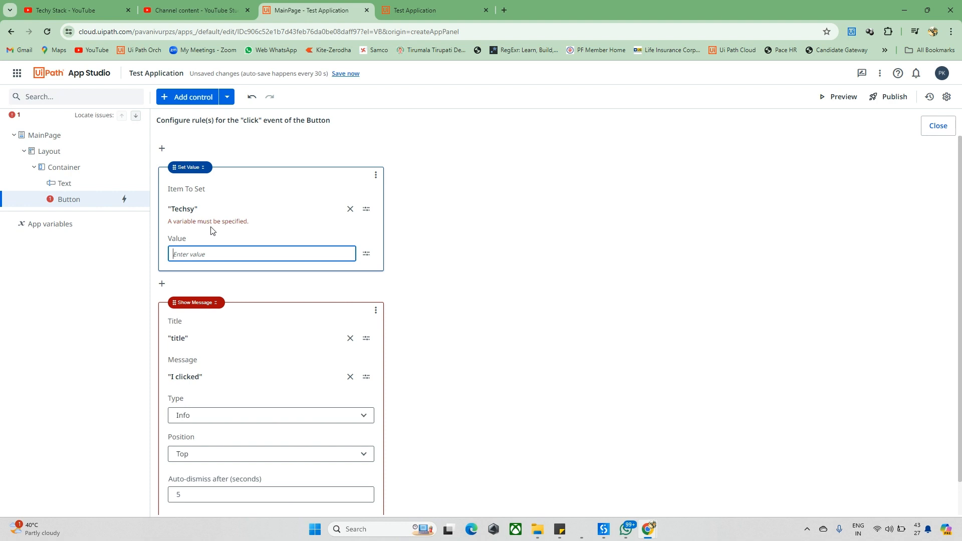
click(345, 209)
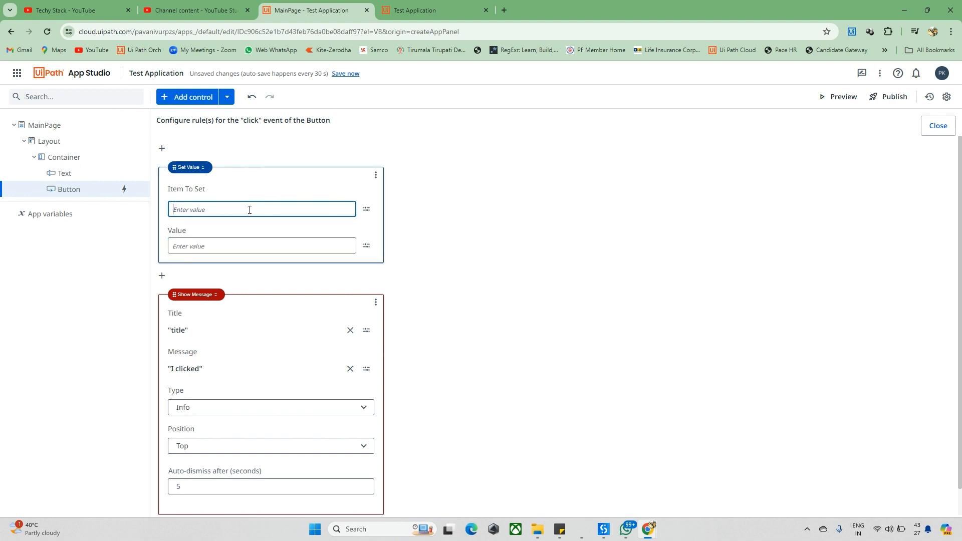
Create a variable named Tesmp of type Text from the expression editor of the Set Value rule's item
click(366, 209)
text(")
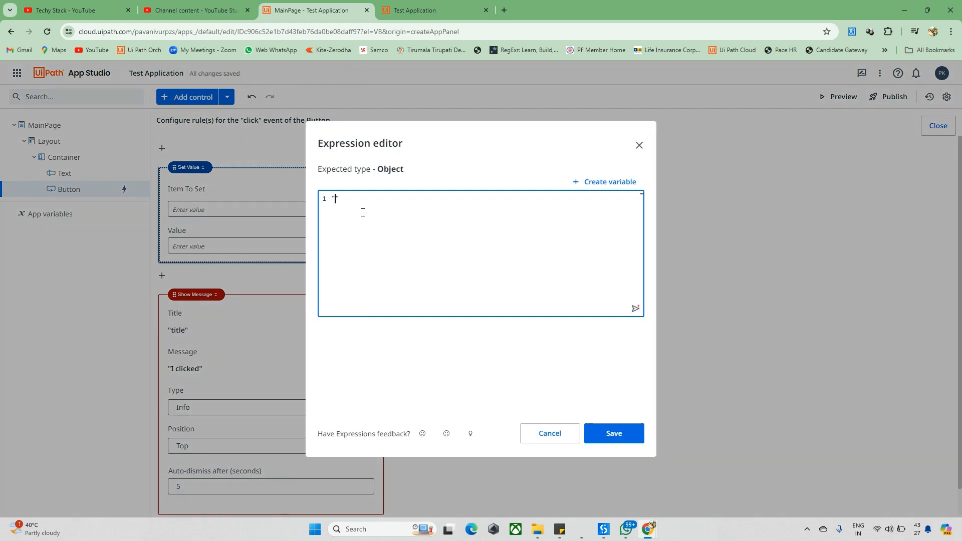
key(BackSpace)
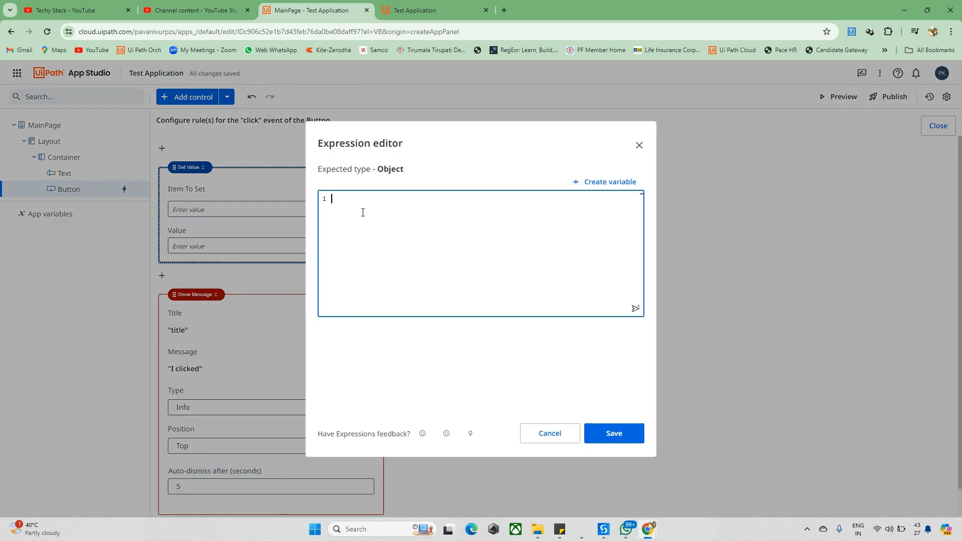
click(614, 178)
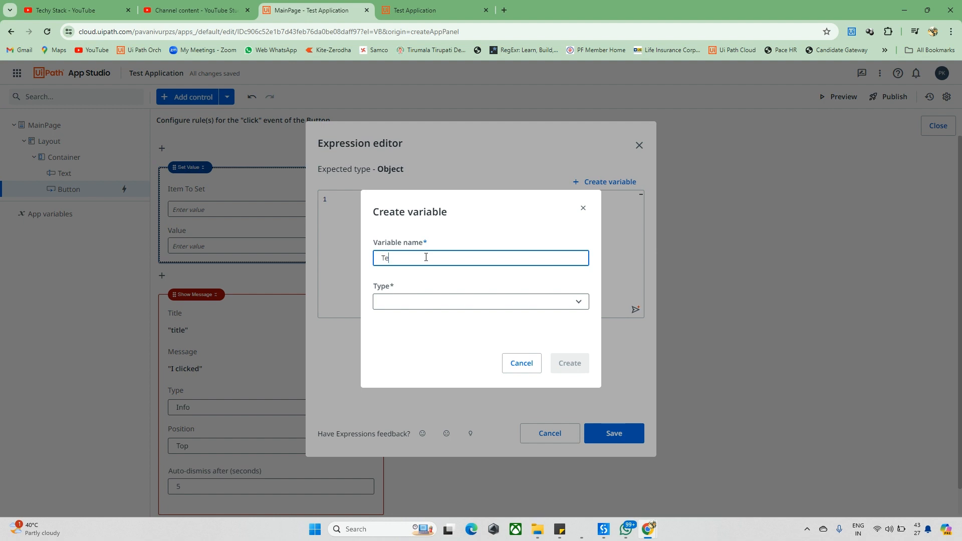
click(513, 298)
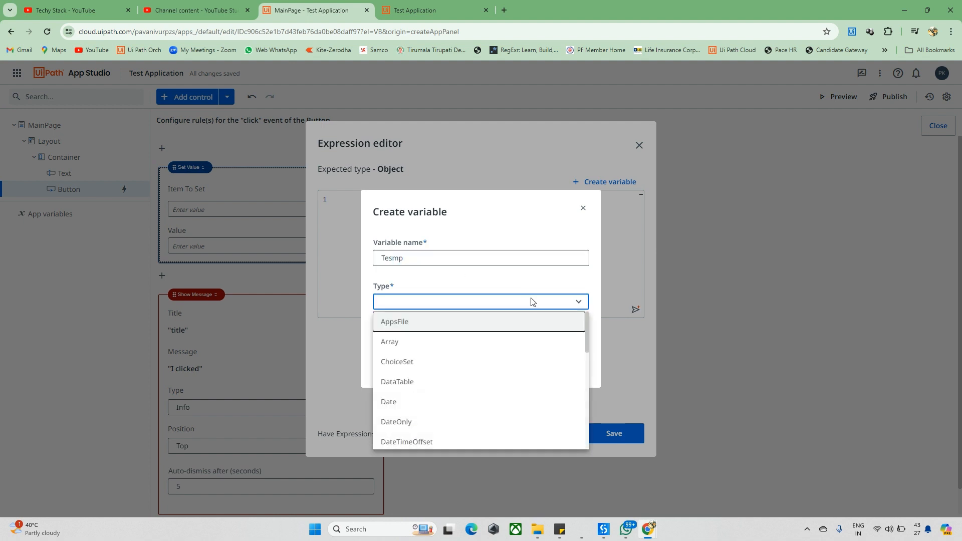
scroll(401, 398, down, 1)
scroll(400, 399, down, 5)
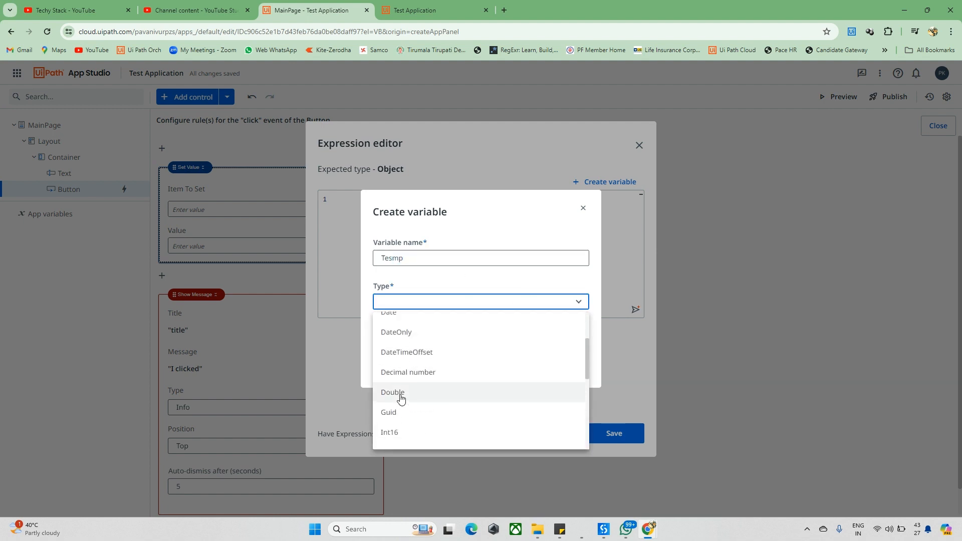
scroll(401, 399, down, 3)
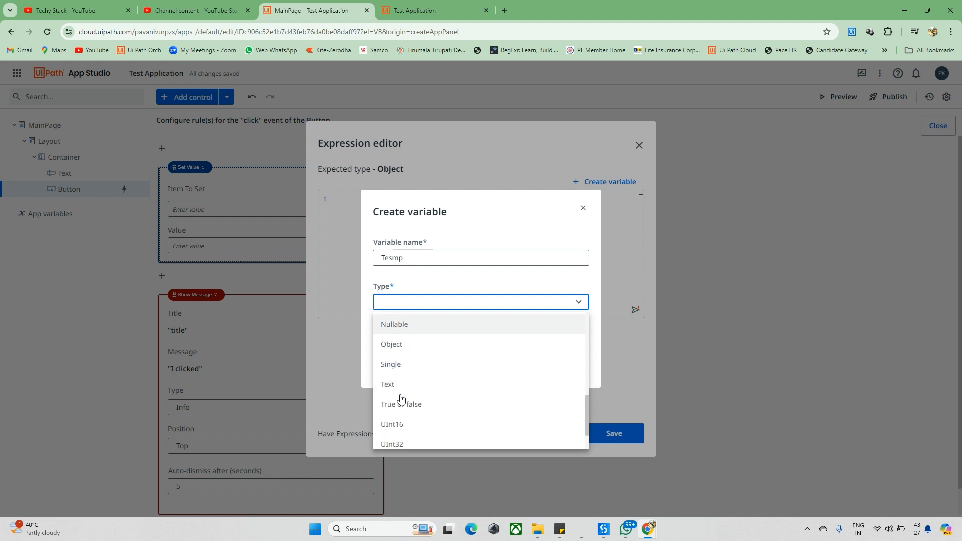
scroll(400, 398, up, 3)
scroll(401, 398, up, 5)
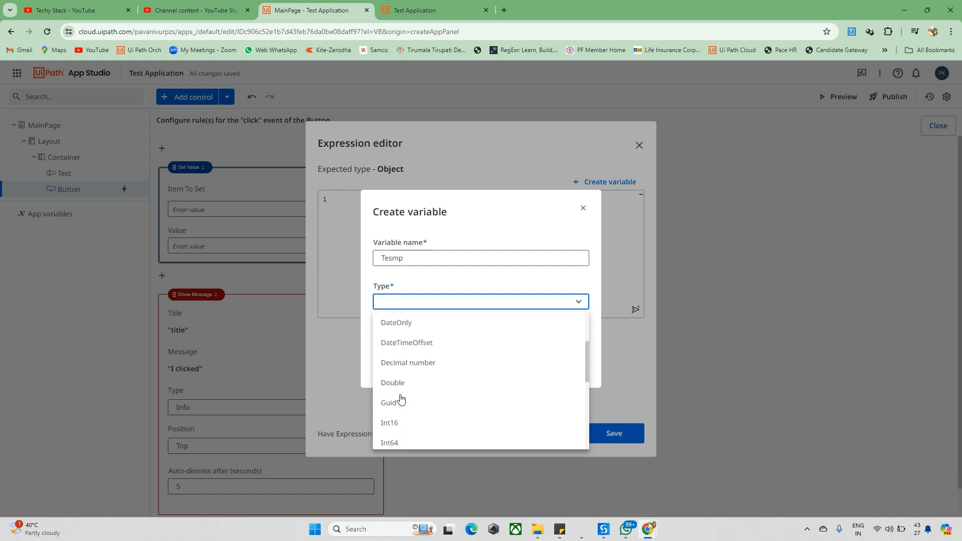
scroll(401, 397, down, 8)
click(386, 340)
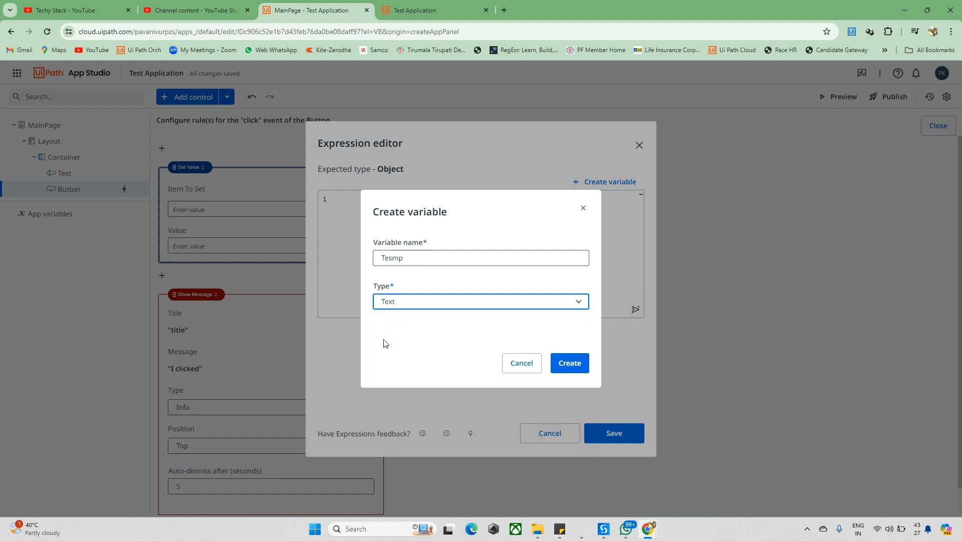
click(576, 367)
Set the Set Value rule's item to the Tesmp variable and save the expression
click(463, 240)
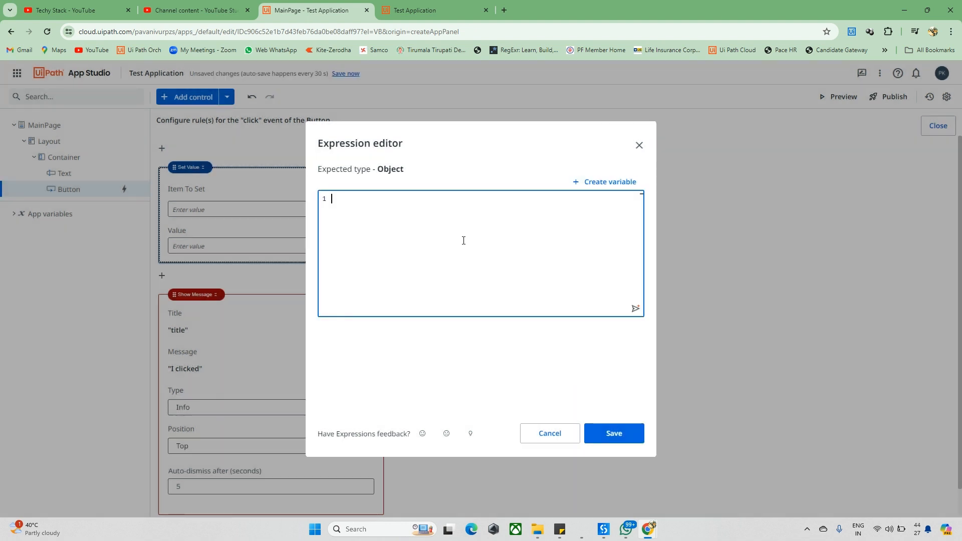
text(te)
key(Return)
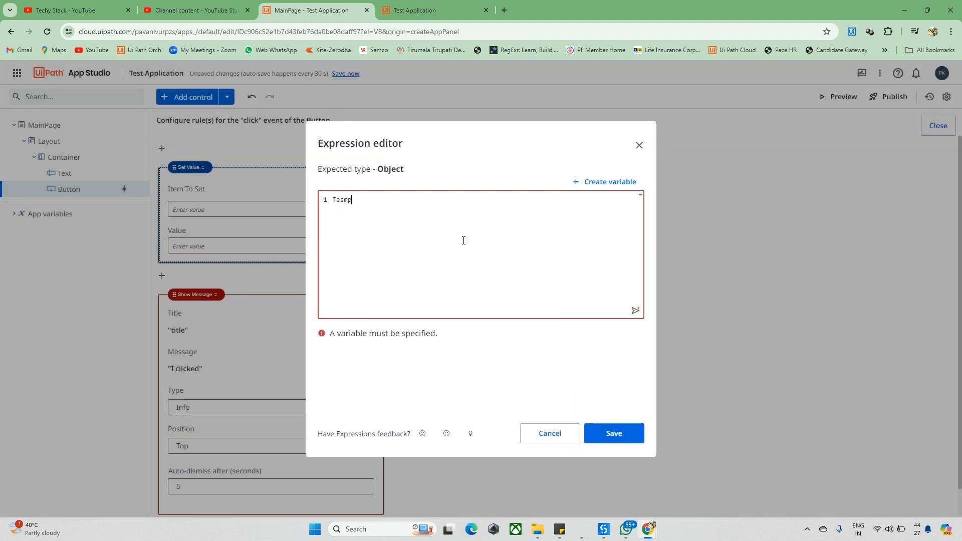
click(614, 433)
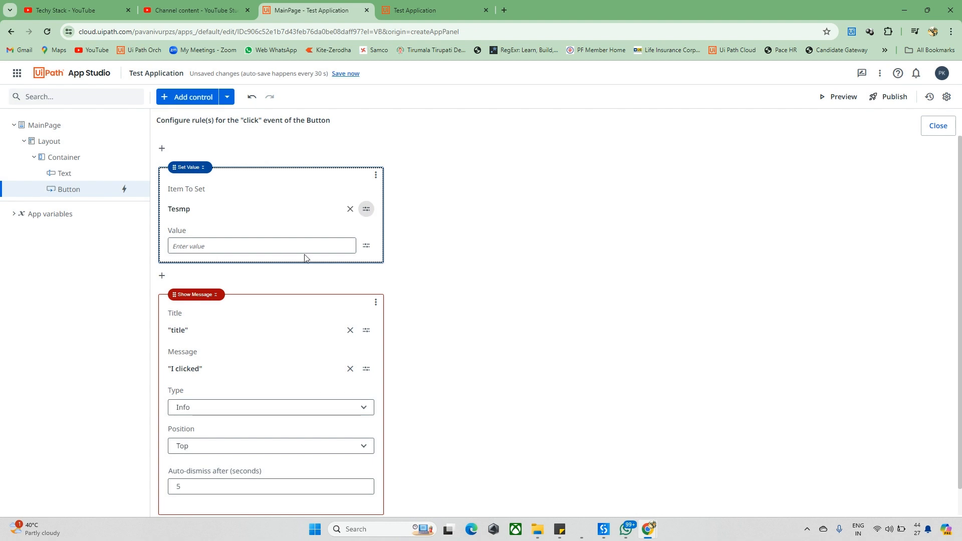
Set the Set Value rule's value to the expression "Techystask" and save it
click(365, 247)
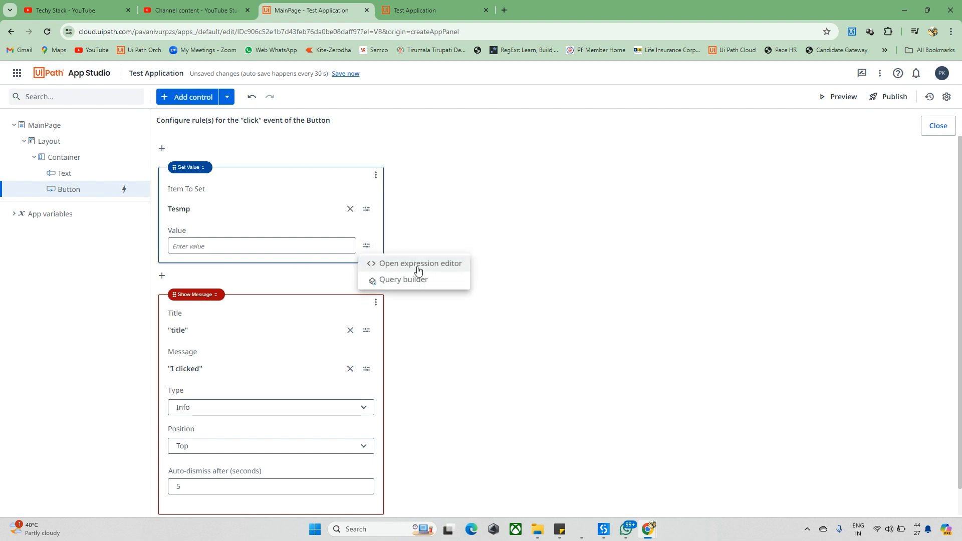
click(419, 267)
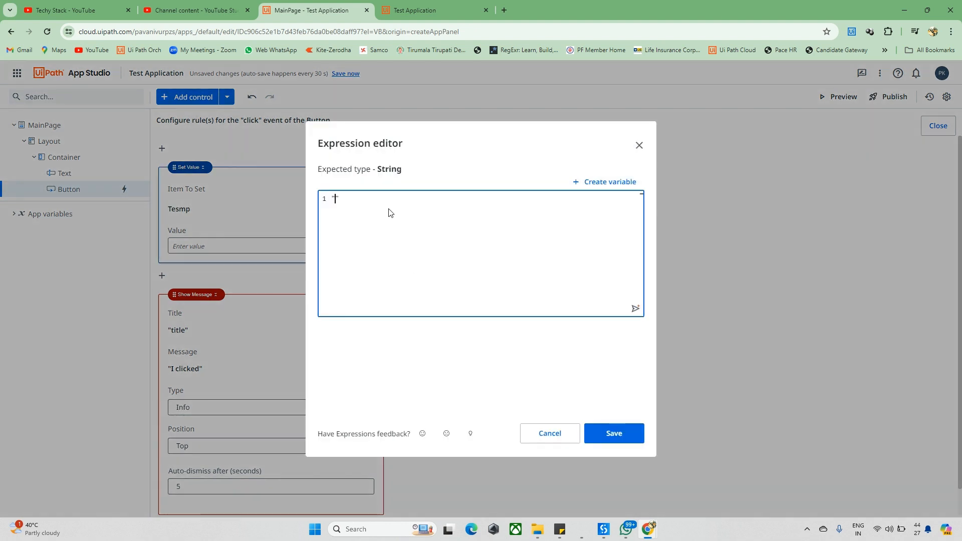
text("Techystask)
click(617, 433)
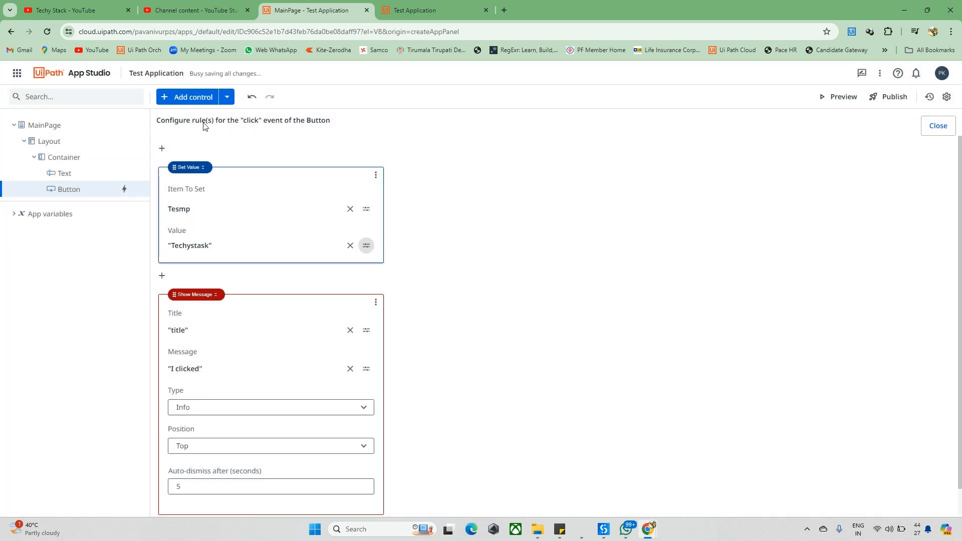
Preview the app, run Search with the textbox empty, and dismiss the pop-up message
click(839, 95)
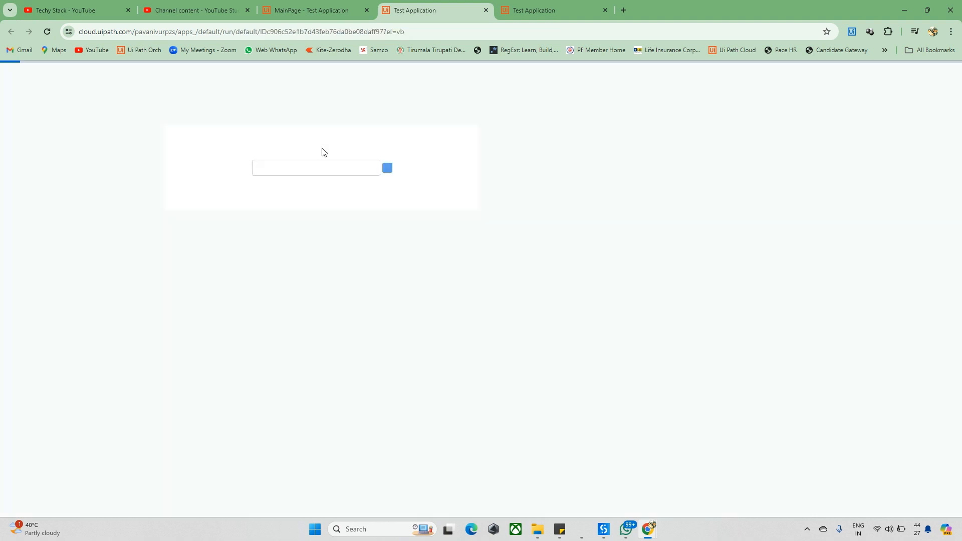
click(380, 169)
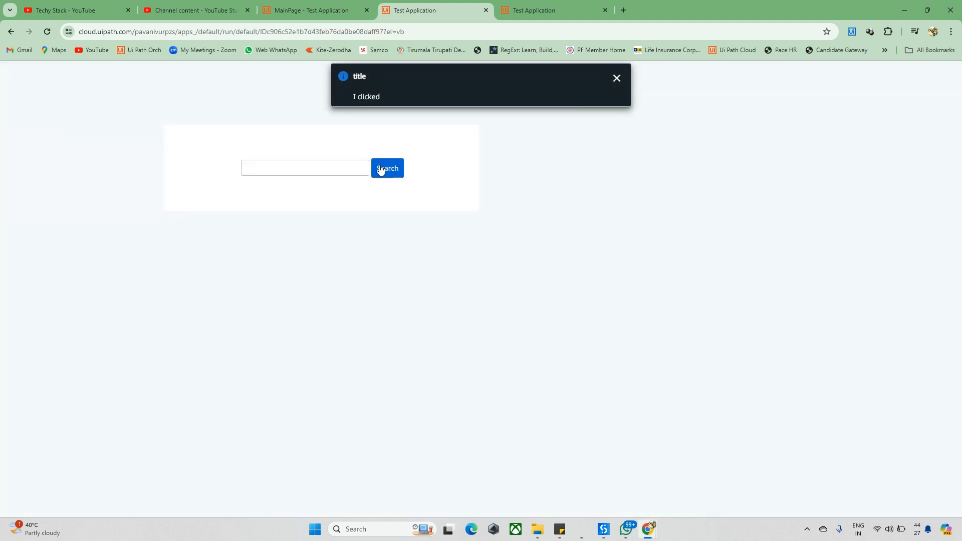
click(616, 79)
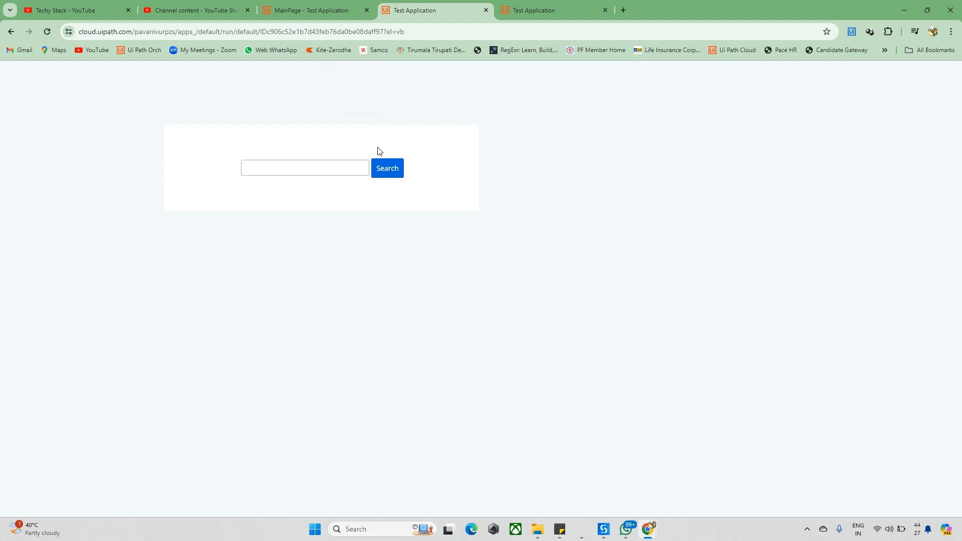
Return to the app editor and replace the Show Message rule's message with the Tesmp variable
click(310, 10)
scroll(335, 245, down, 1)
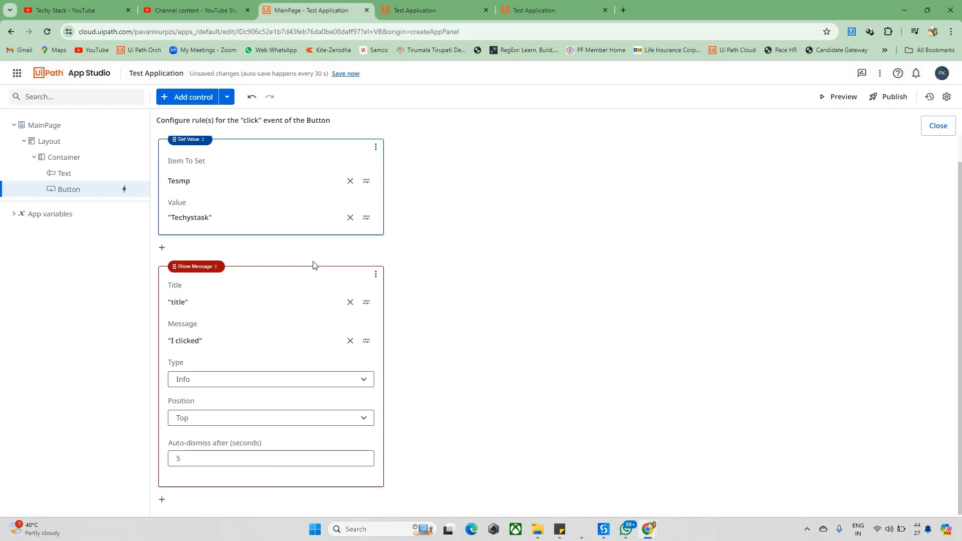
click(366, 342)
key(ctrl+a)
key(BackSpace)
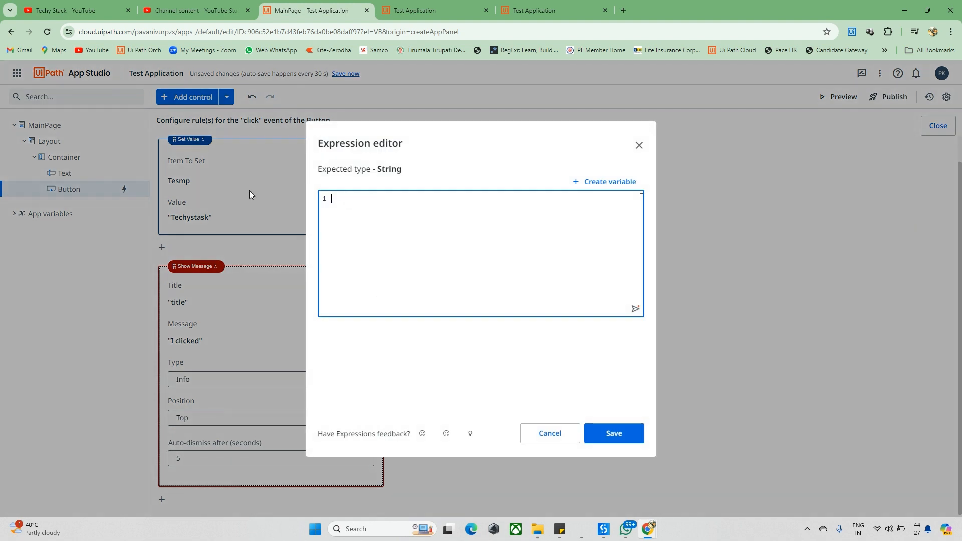
text(te)
key(Return)
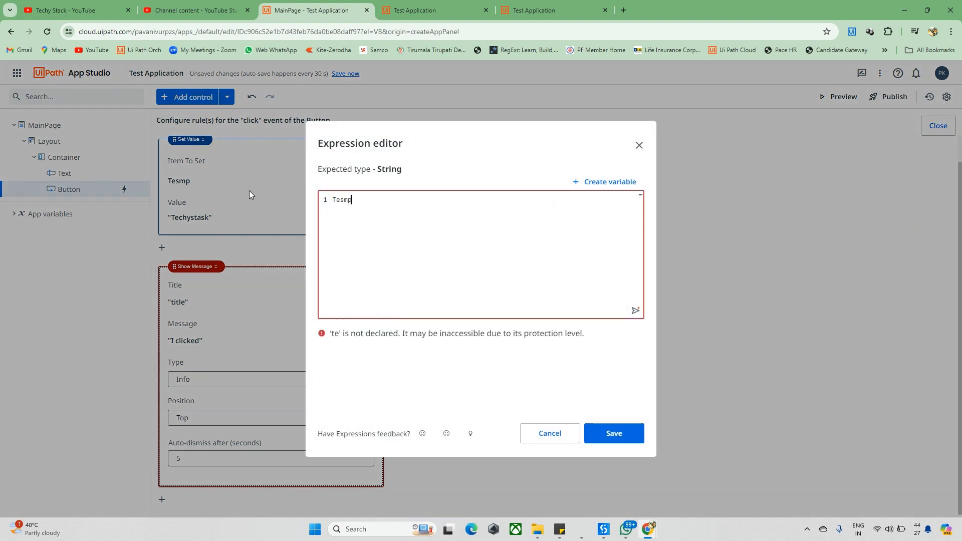
click(627, 435)
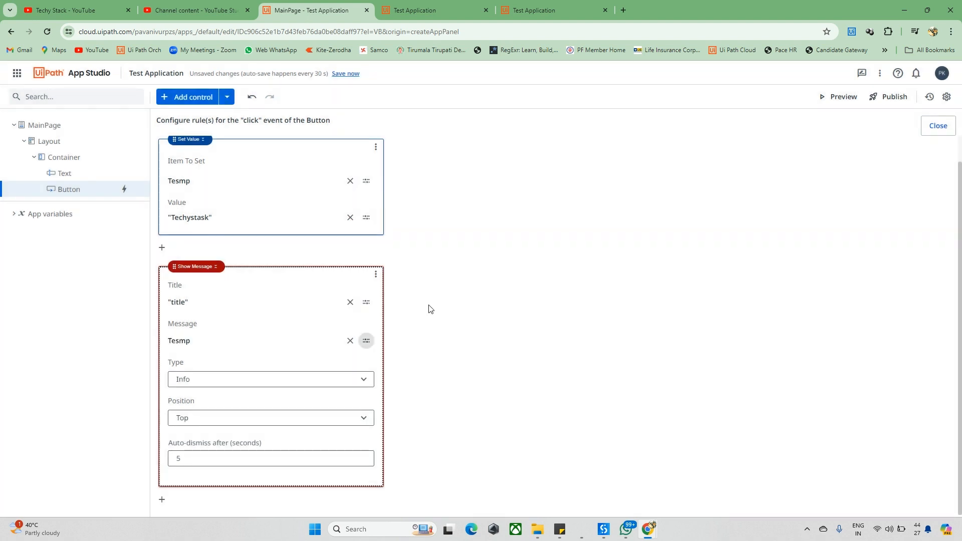